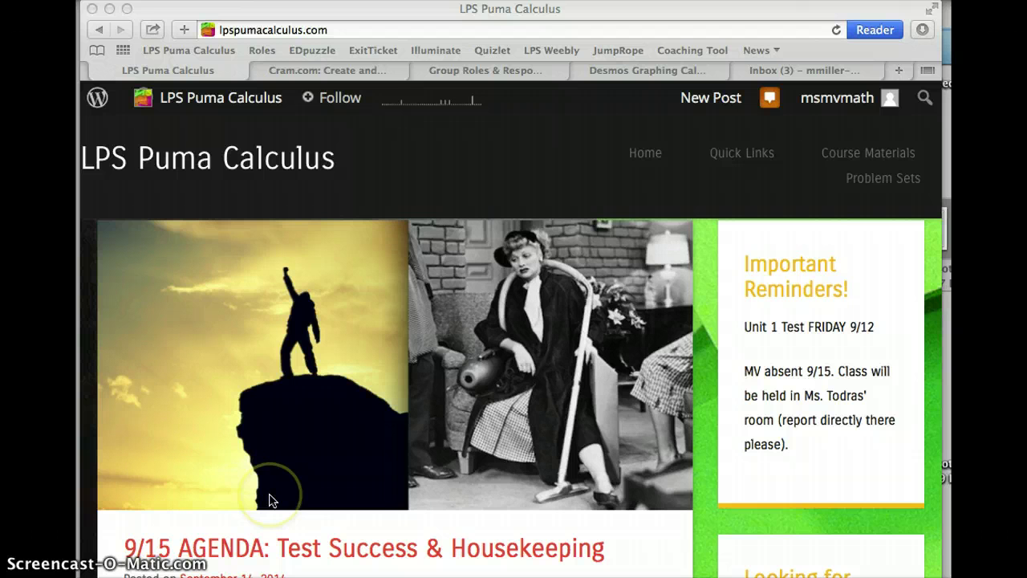
# Step: Read the 9/15 agenda down to the Video #1 instructions and briefly check the open Cram.com page
pyautogui.scroll(-1, 271, 500)
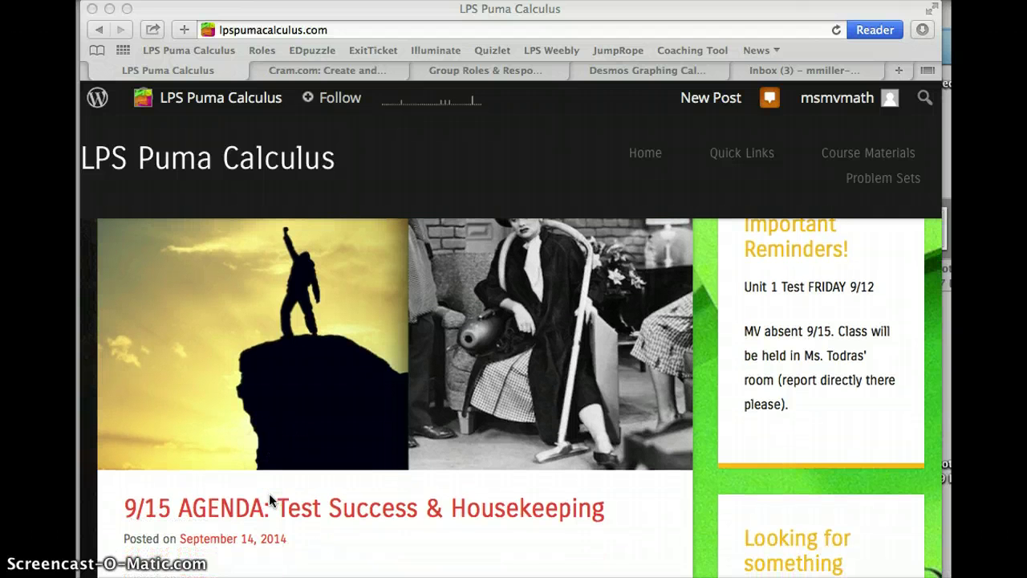
pyautogui.scroll(-2, 270, 499)
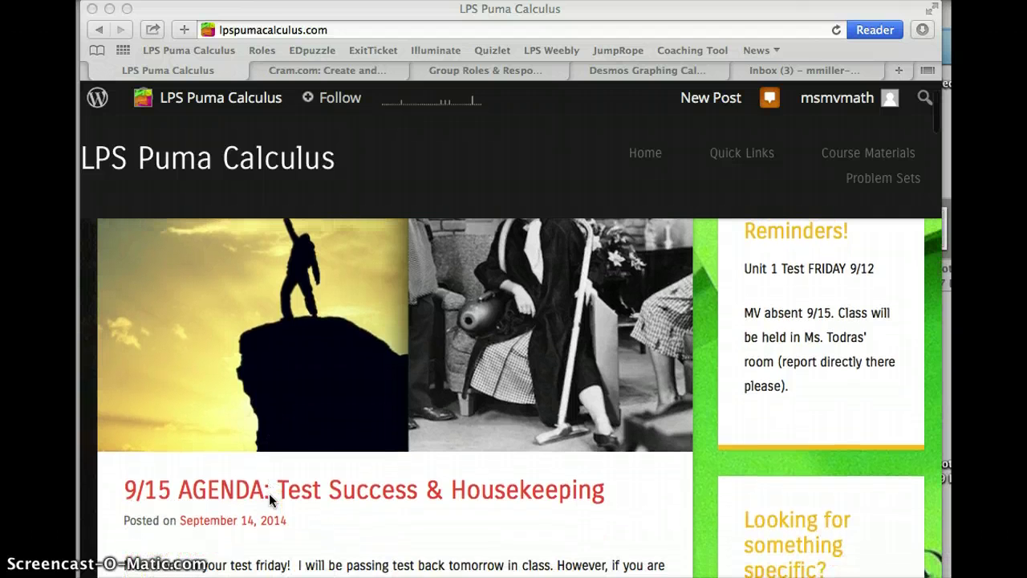
pyautogui.scroll(-5, 270, 497)
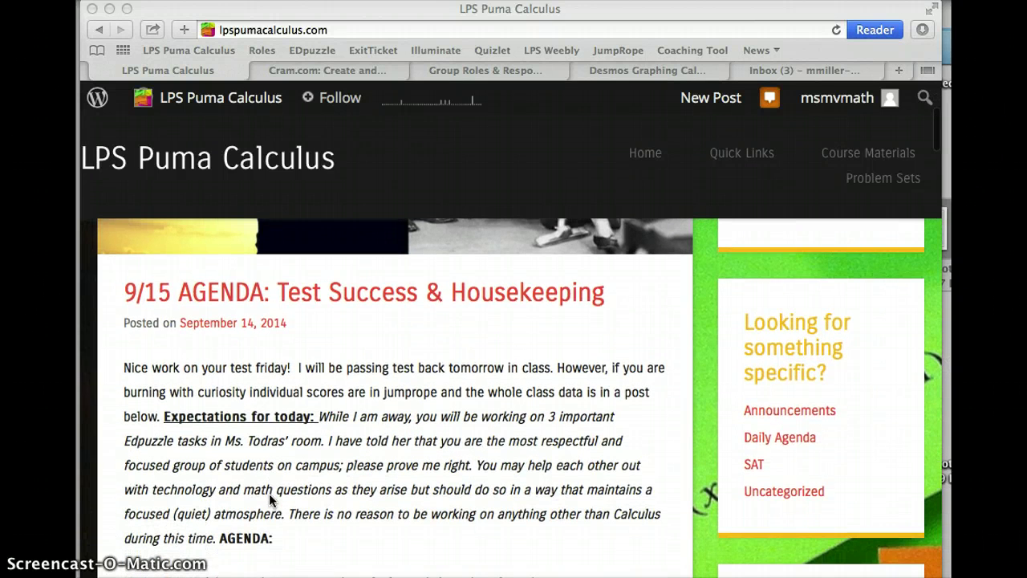
pyautogui.scroll(-5, 269, 494)
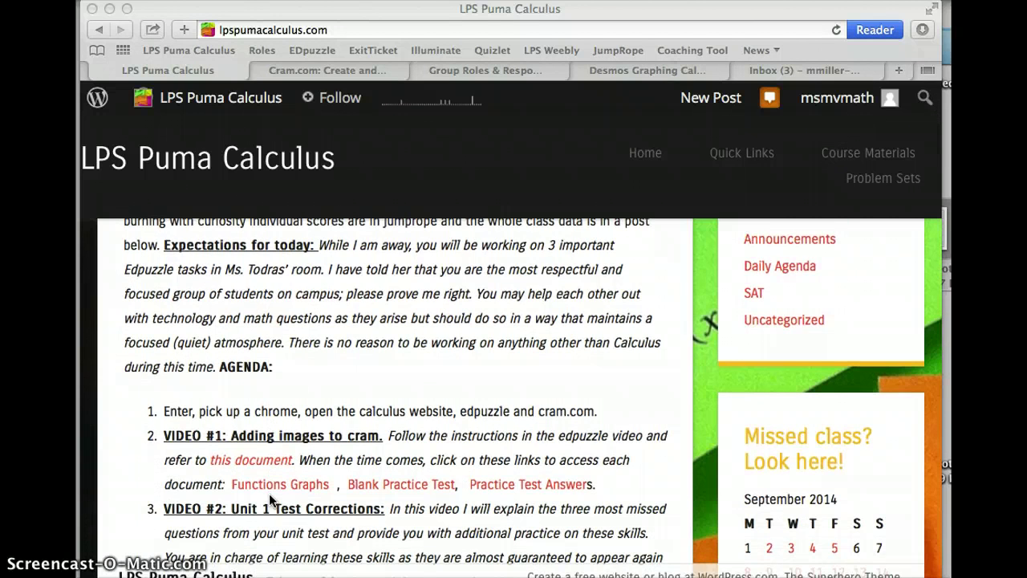
pyautogui.scroll(-2, 269, 493)
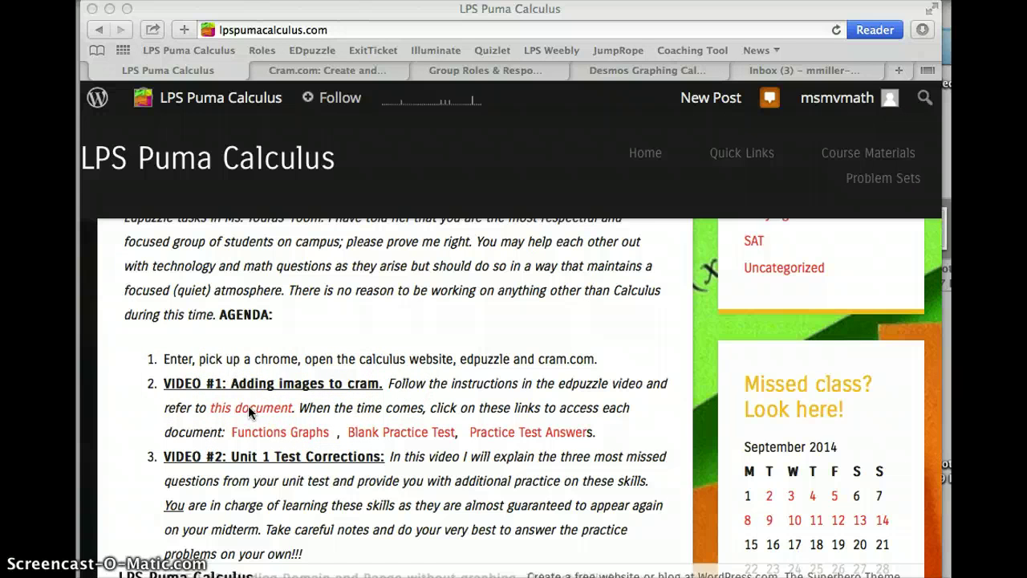
pyautogui.click(326, 72)
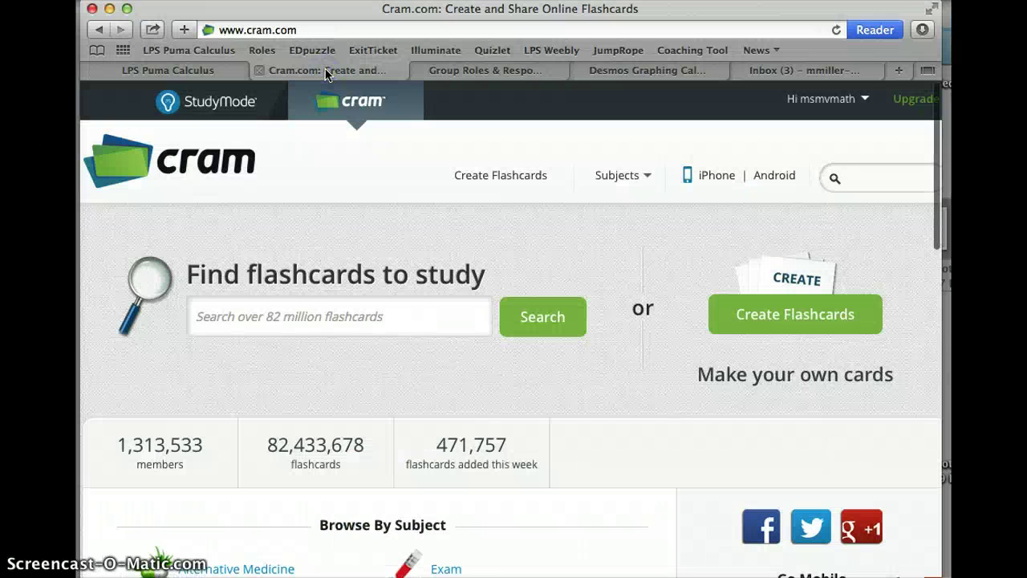
pyautogui.click(215, 71)
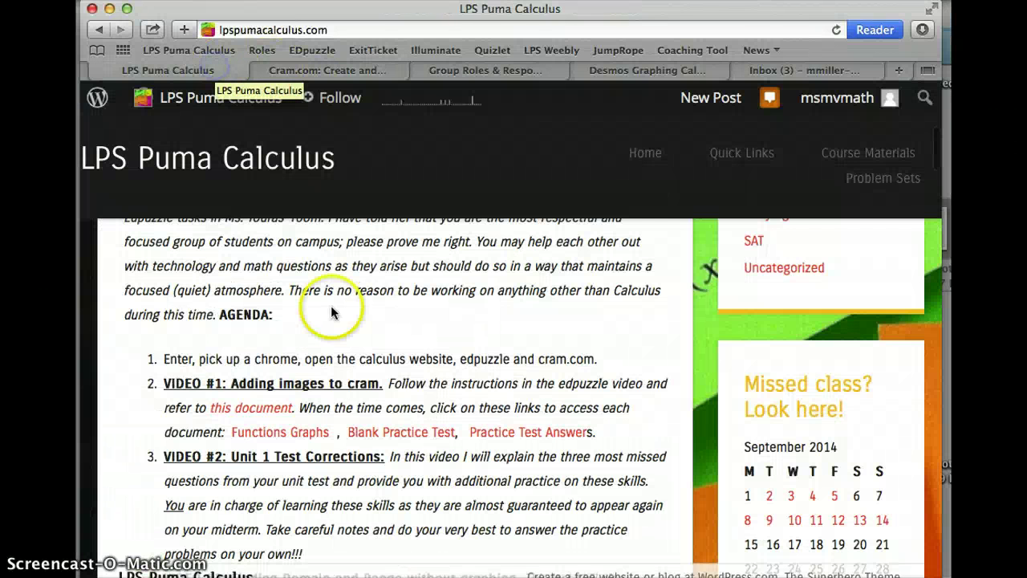
# Step: Open the "this document" link under Video #1 in a new tab and view the screenshot instructions
pyautogui.rightClick(257, 410)
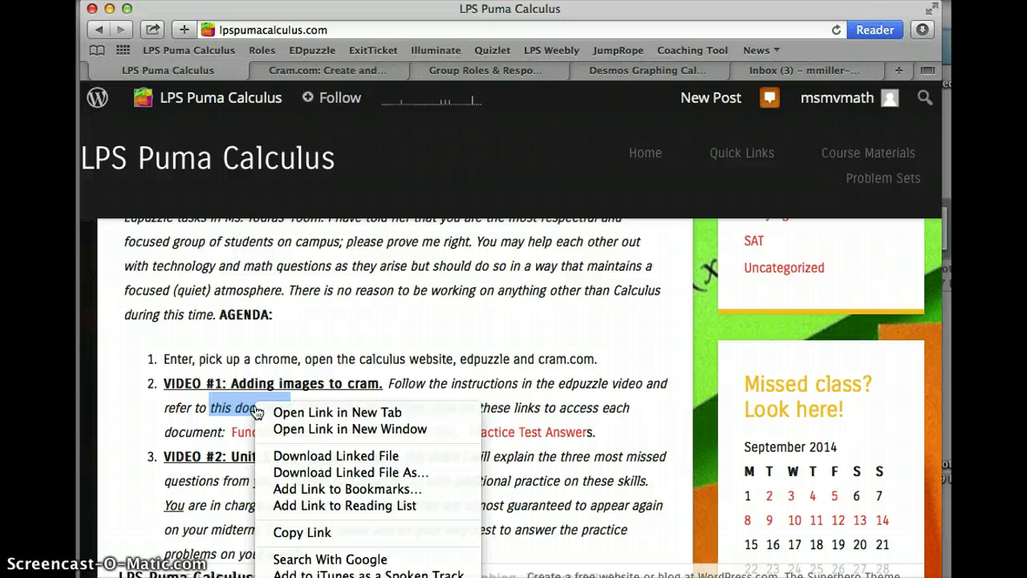
pyautogui.click(316, 412)
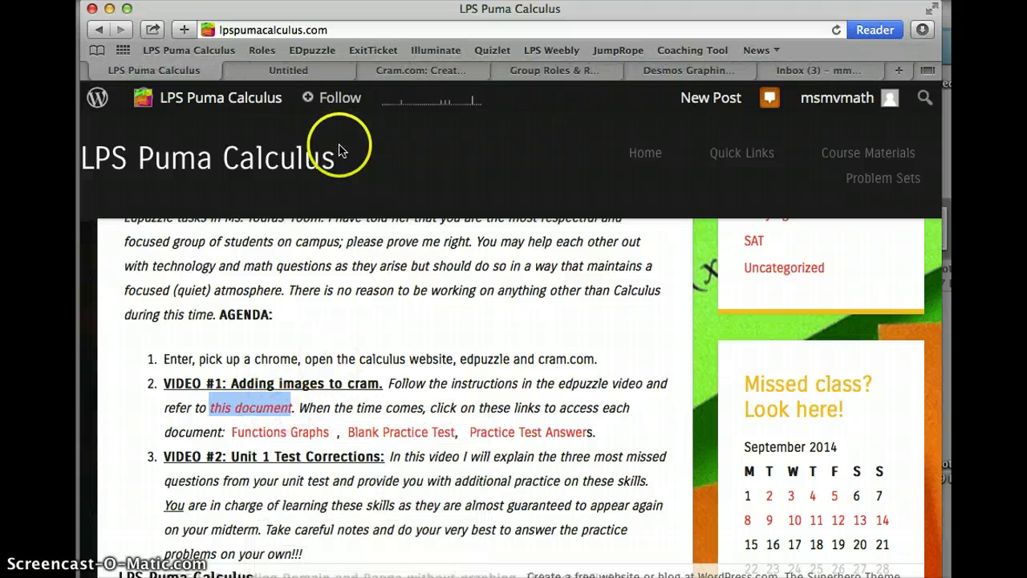
pyautogui.click(311, 71)
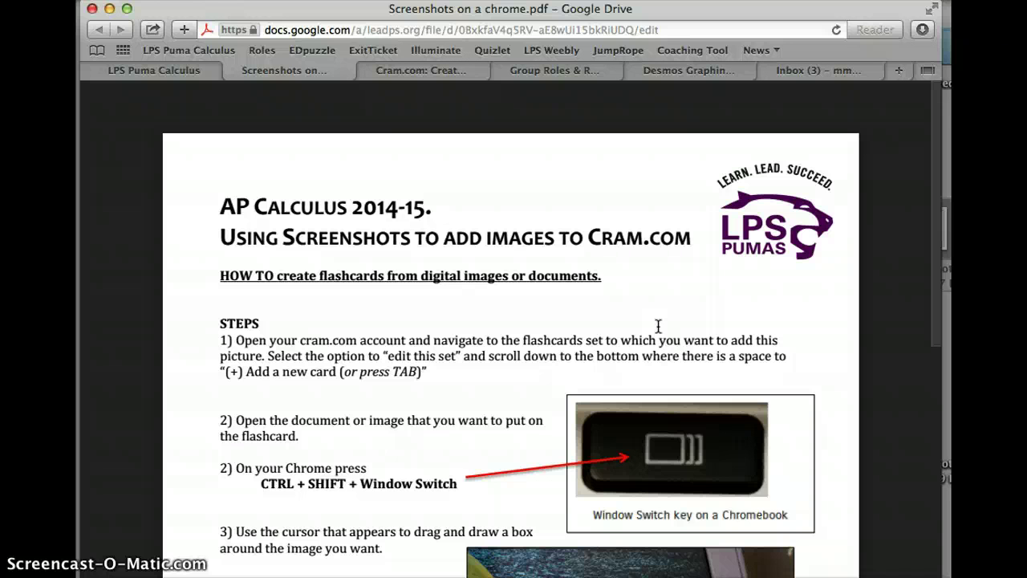
# Step: Switch to Cram.com and open the AP Calculus Vocab set from the account's flashcard dashboard for editing
pyautogui.click(421, 74)
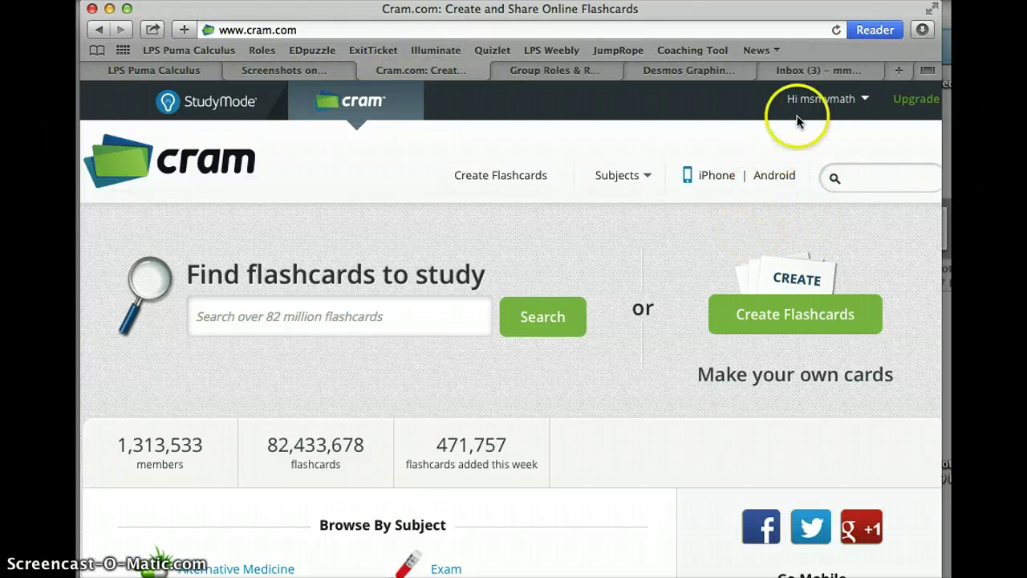
pyautogui.click(820, 98)
pyautogui.click(773, 133)
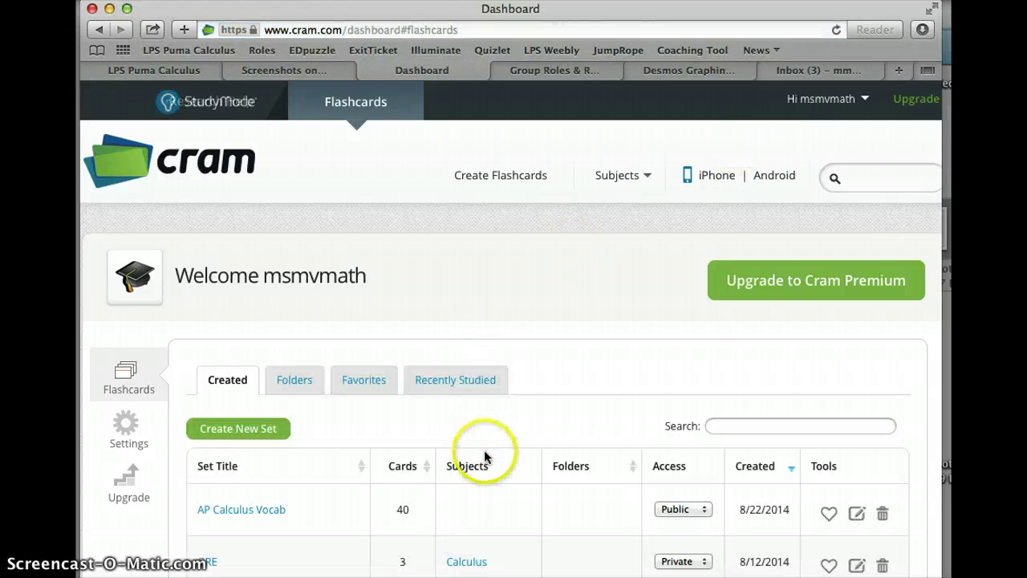
pyautogui.scroll(-2, 481, 454)
pyautogui.click(258, 458)
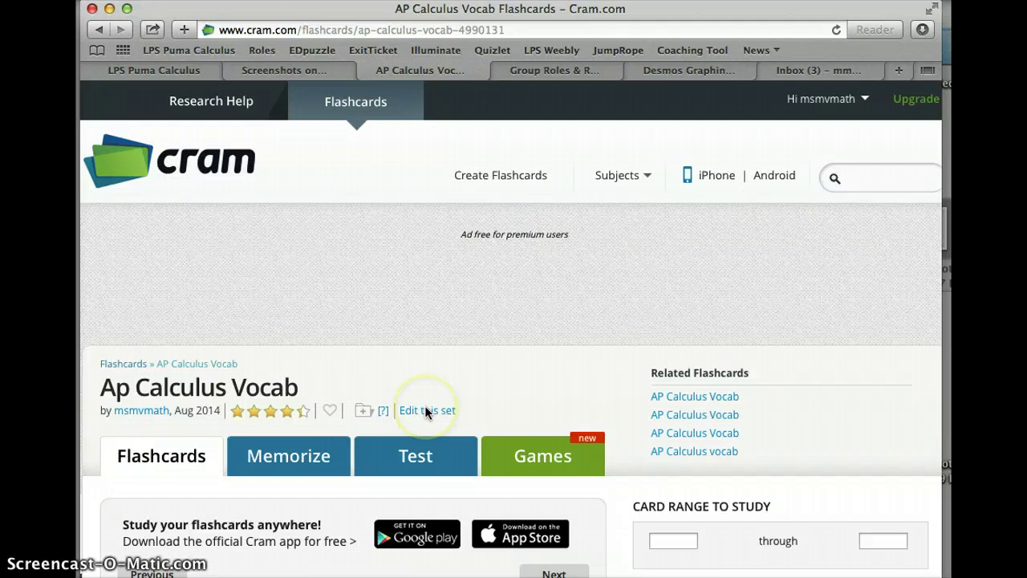
pyautogui.click(426, 410)
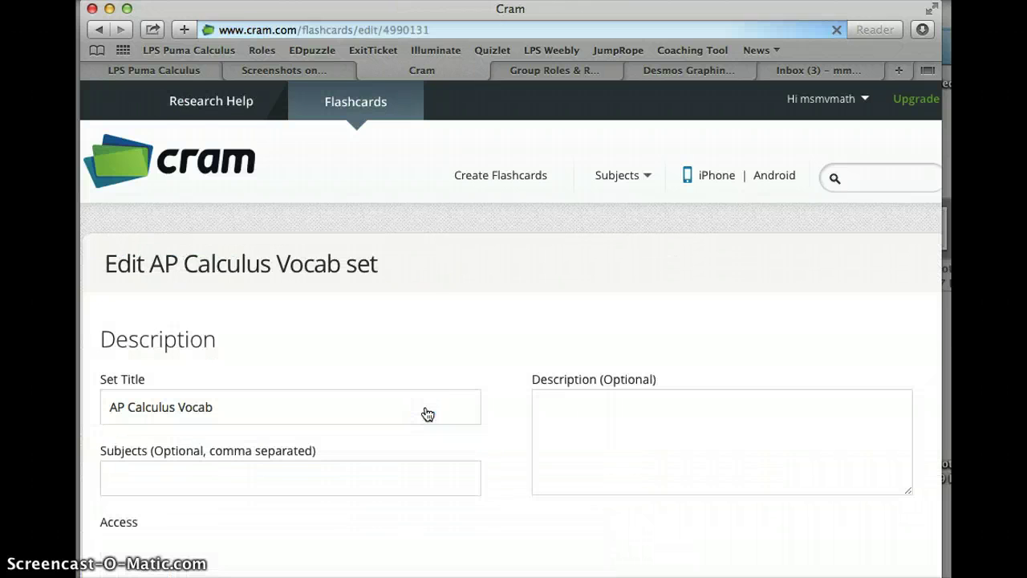
# Step: Go through the set's flashcards to the end of the list, where new cards are added
pyautogui.scroll(-10, 458, 446)
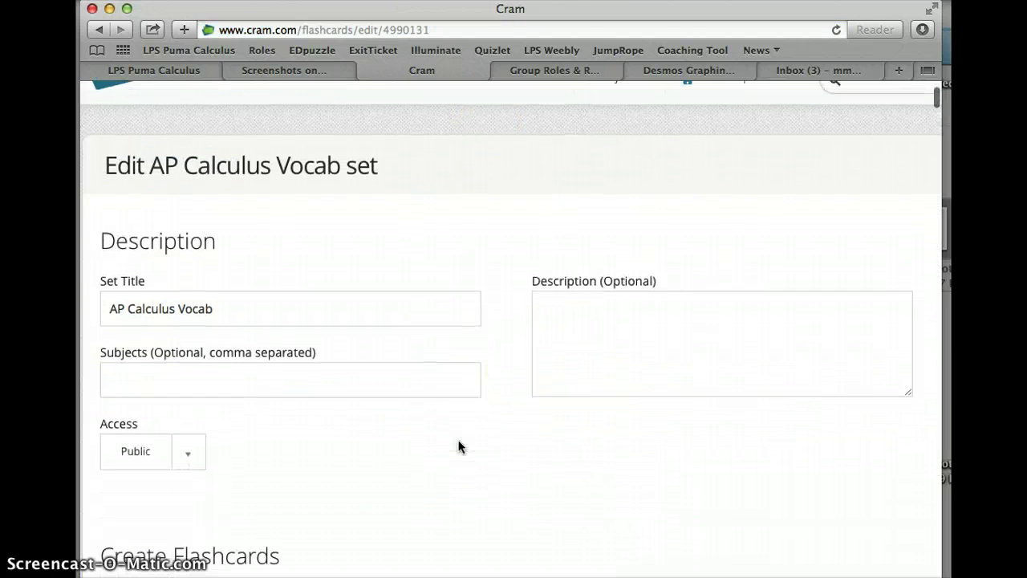
pyautogui.scroll(-15, 458, 440)
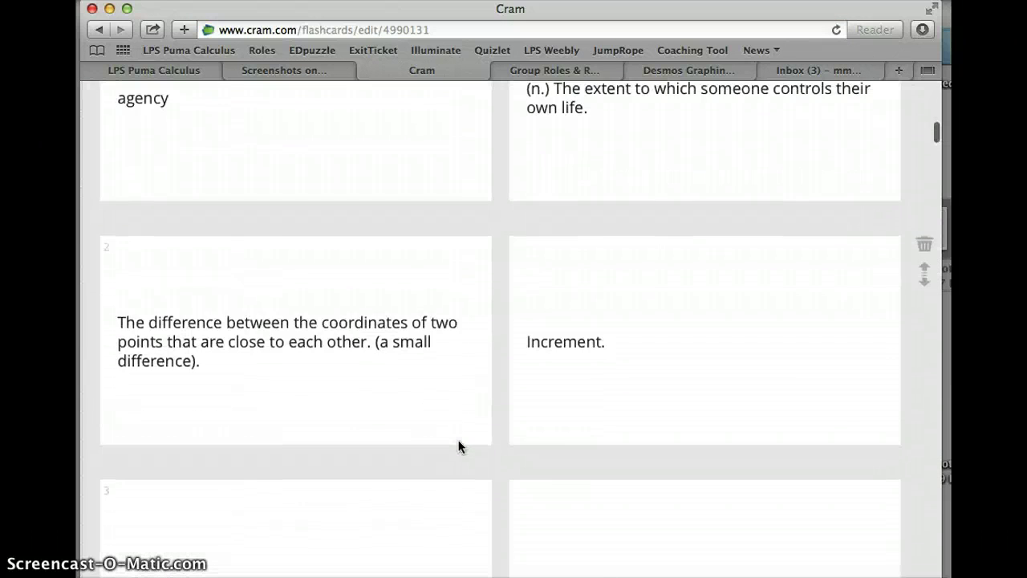
pyautogui.scroll(-20, 458, 446)
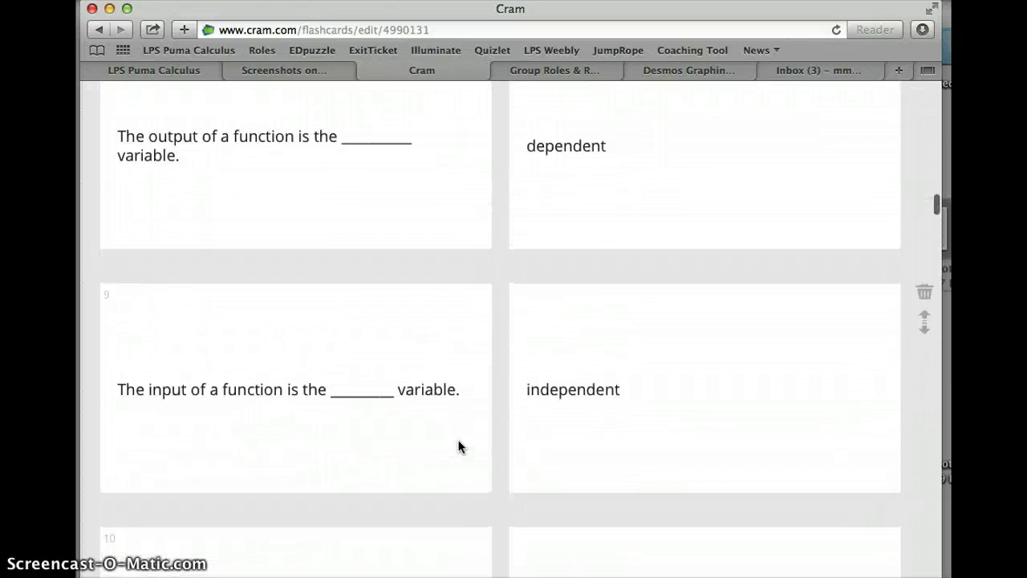
pyautogui.scroll(-20, 458, 446)
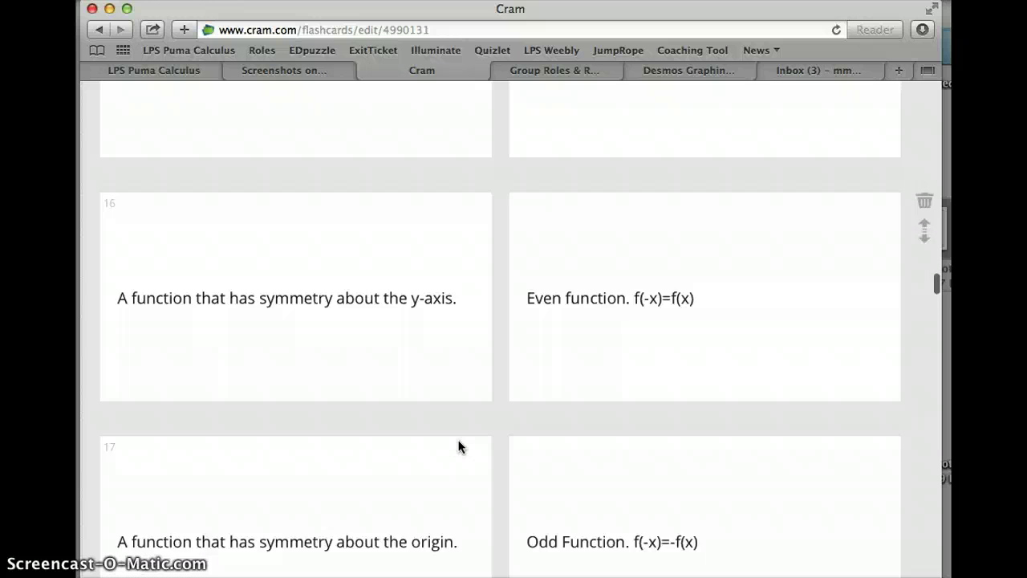
pyautogui.scroll(-20, 458, 446)
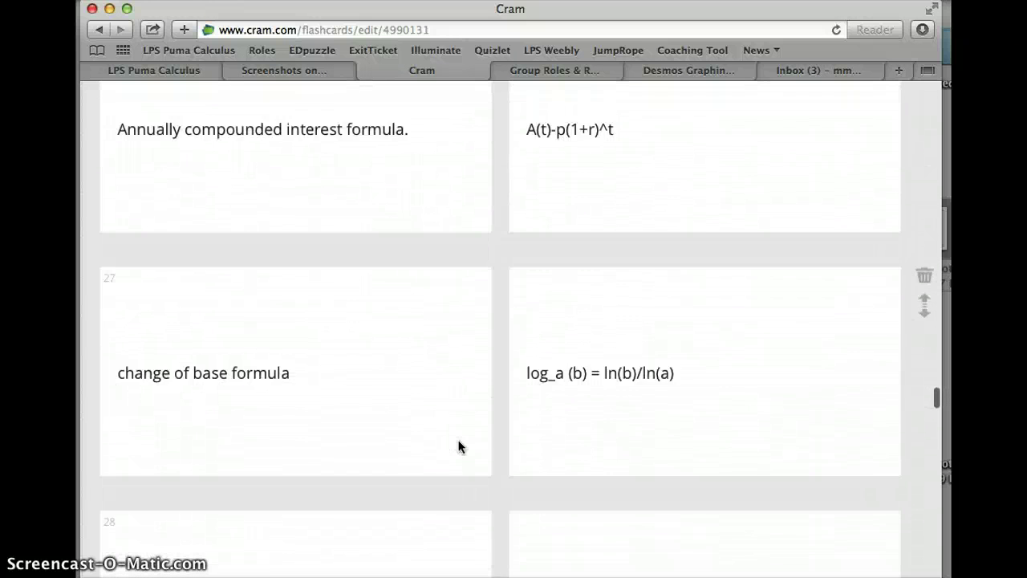
pyautogui.scroll(-15, 458, 446)
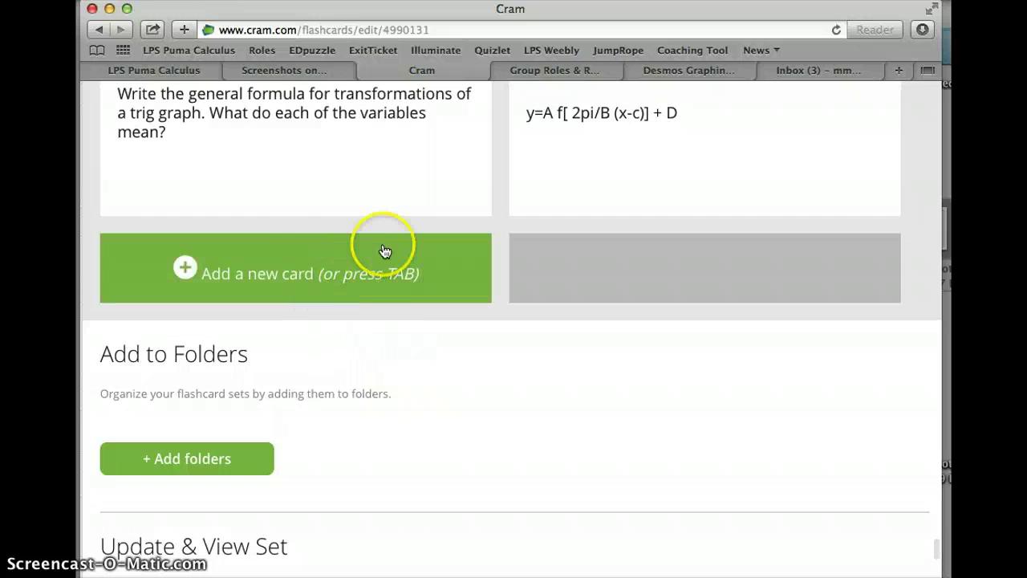
# Step: Check the screenshot instructions, return to the class agenda, and open its Functions Graphs link in a new tab
pyautogui.click(296, 71)
pyautogui.scroll(-3, 417, 389)
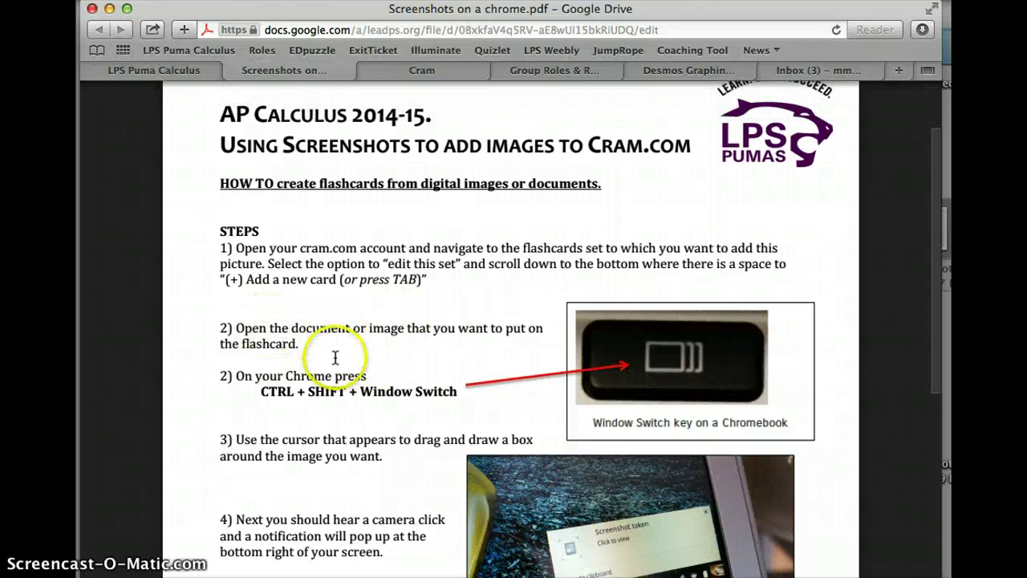
pyautogui.click(184, 73)
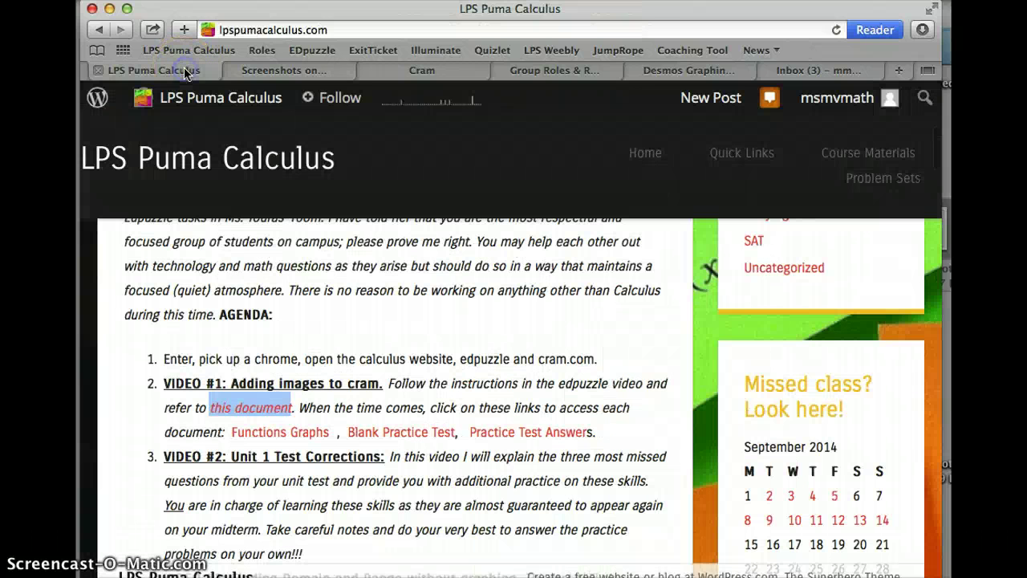
pyautogui.rightClick(276, 435)
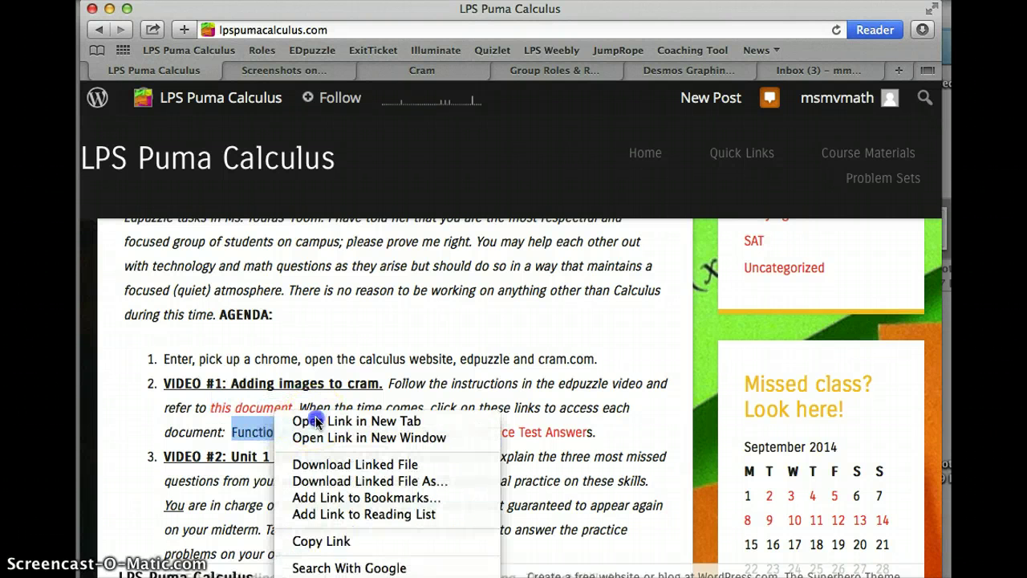
pyautogui.click(304, 420)
pyautogui.click(390, 70)
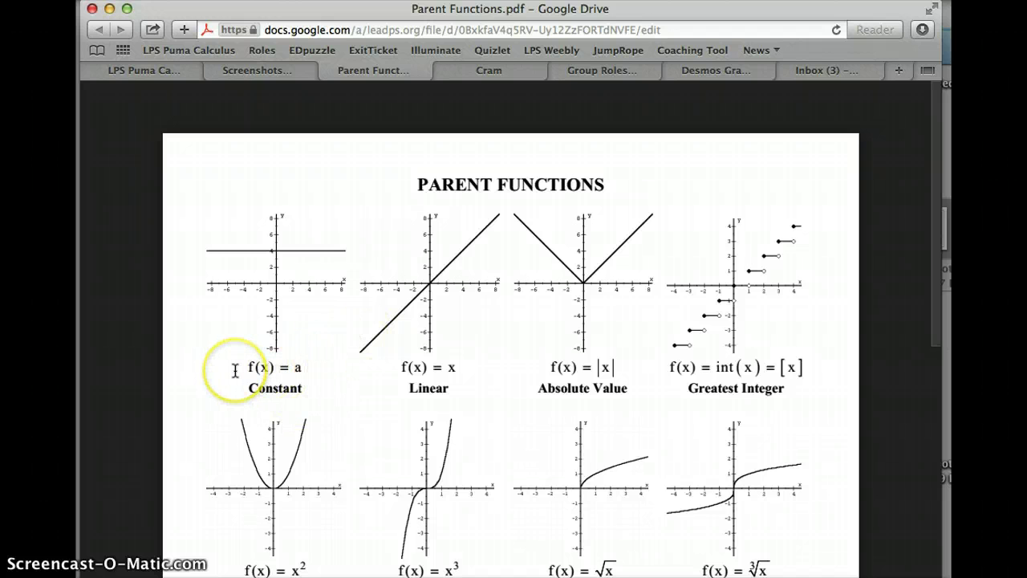
# Step: Check the screenshot shortcut in the instruction document and capture the Constant function's graph from the Parent Functions document
pyautogui.click(268, 72)
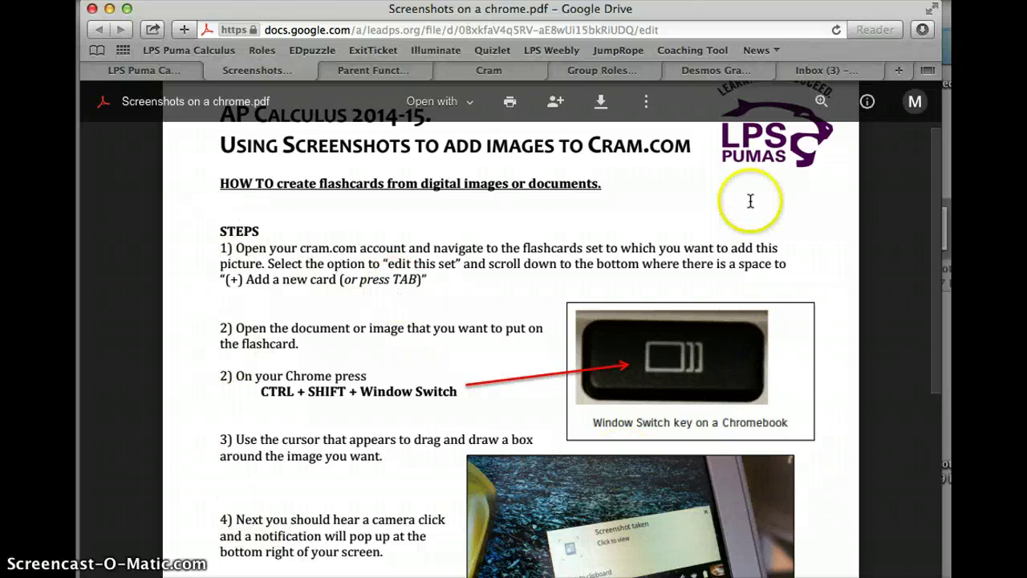
pyautogui.click(372, 72)
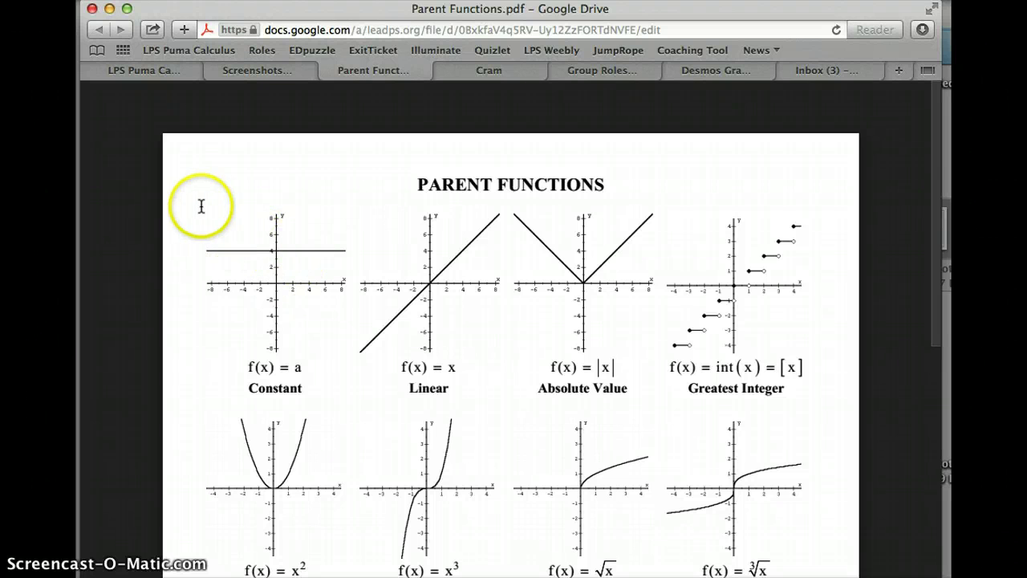
pyautogui.moveTo(198, 206); pyautogui.dragTo(356, 351)
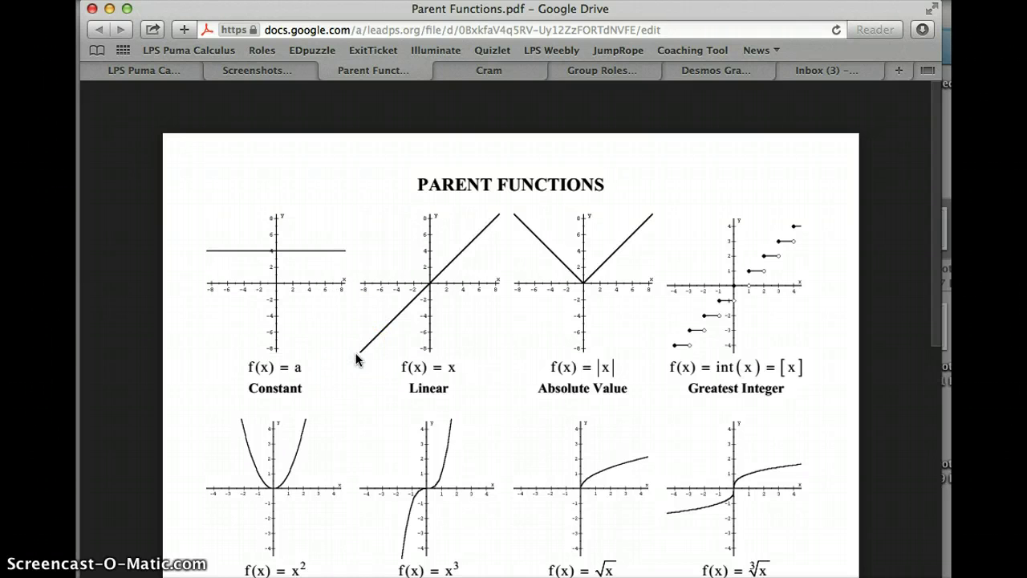
# Step: Read steps 4 and 5 of the instruction document on the screenshot notification and adding an image to a card
pyautogui.click(270, 70)
pyautogui.scroll(-4, 594, 433)
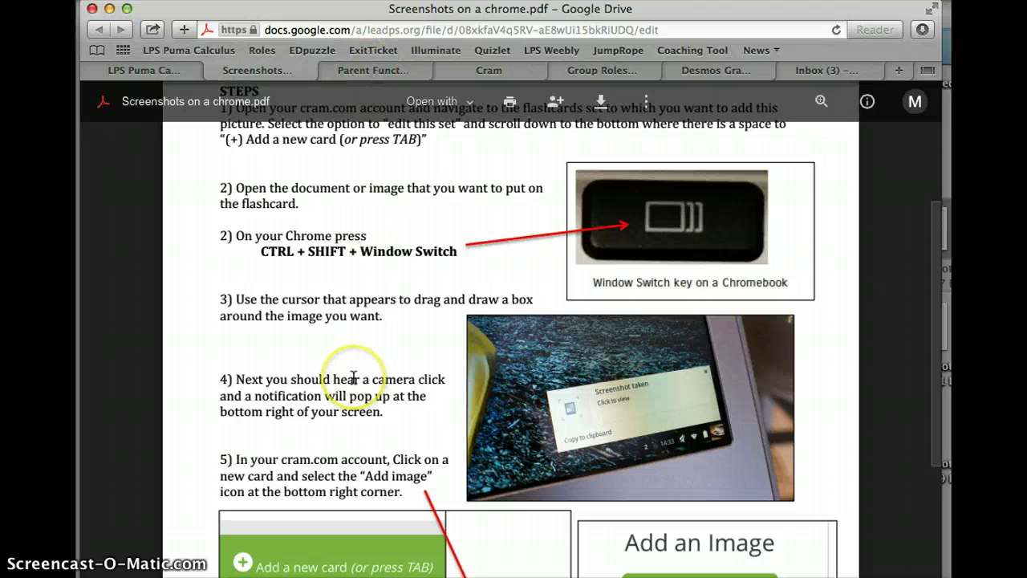
pyautogui.scroll(-1, 353, 379)
pyautogui.scroll(-3, 353, 379)
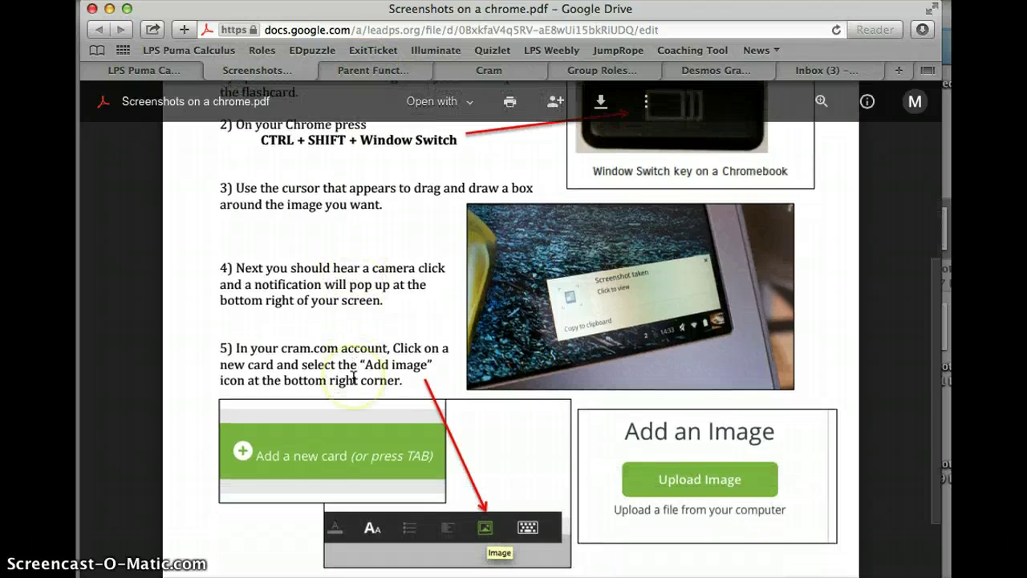
# Step: Return to the Cram set, add a blank card at its end, and place the cursor on the card's front side
pyautogui.click(480, 70)
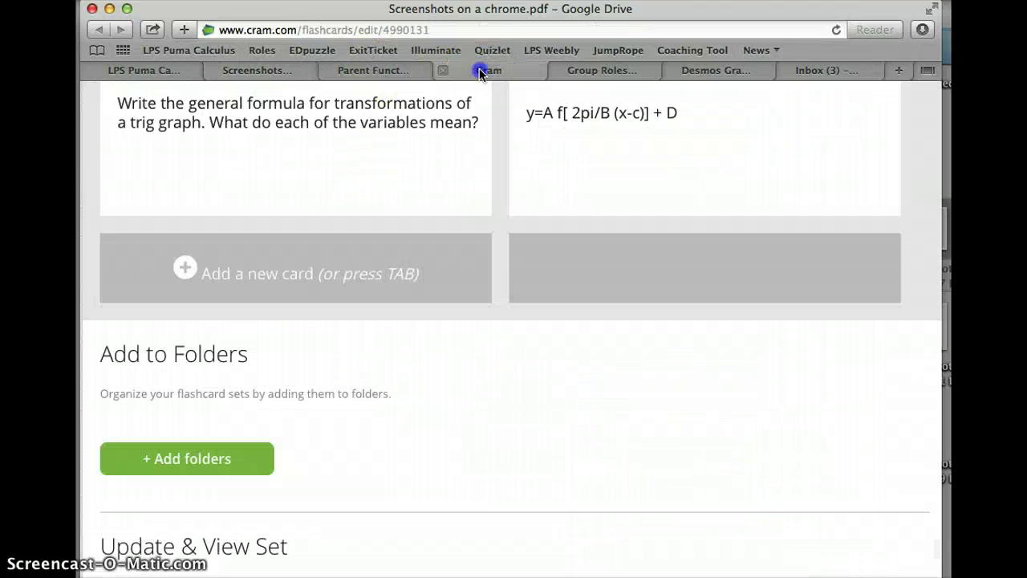
pyautogui.click(251, 271)
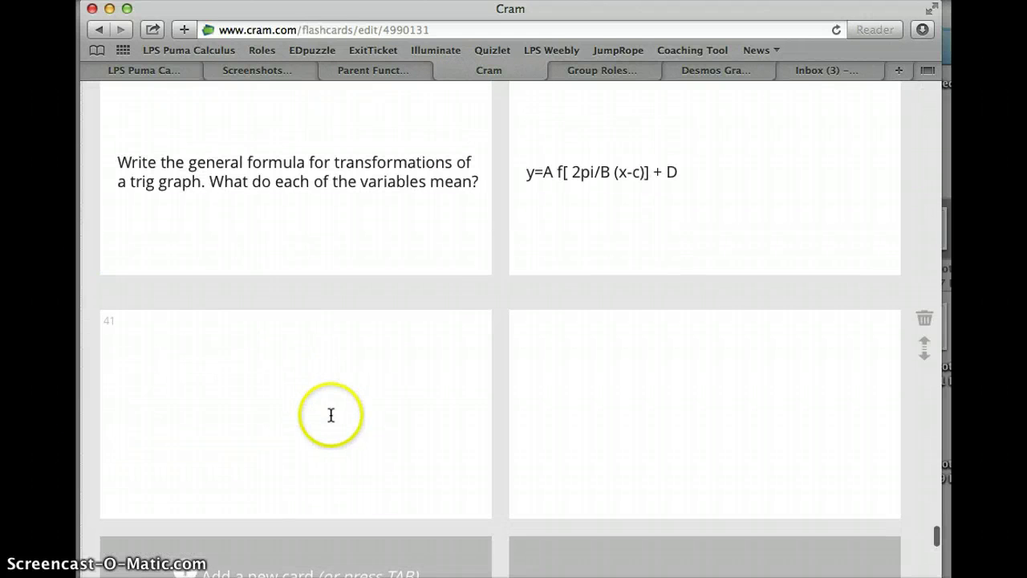
pyautogui.click(331, 415)
pyautogui.scroll(-2, 345, 430)
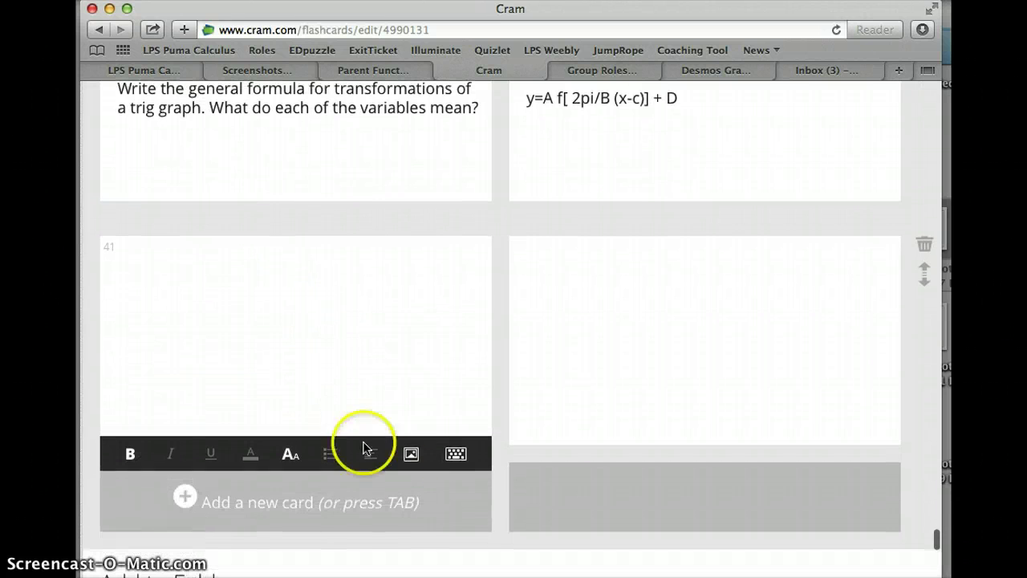
# Step: Upload the Desktop file "Screen Shot 2014-09-14 at 2.46.41 PM" as the image on the front of card 41
pyautogui.click(413, 459)
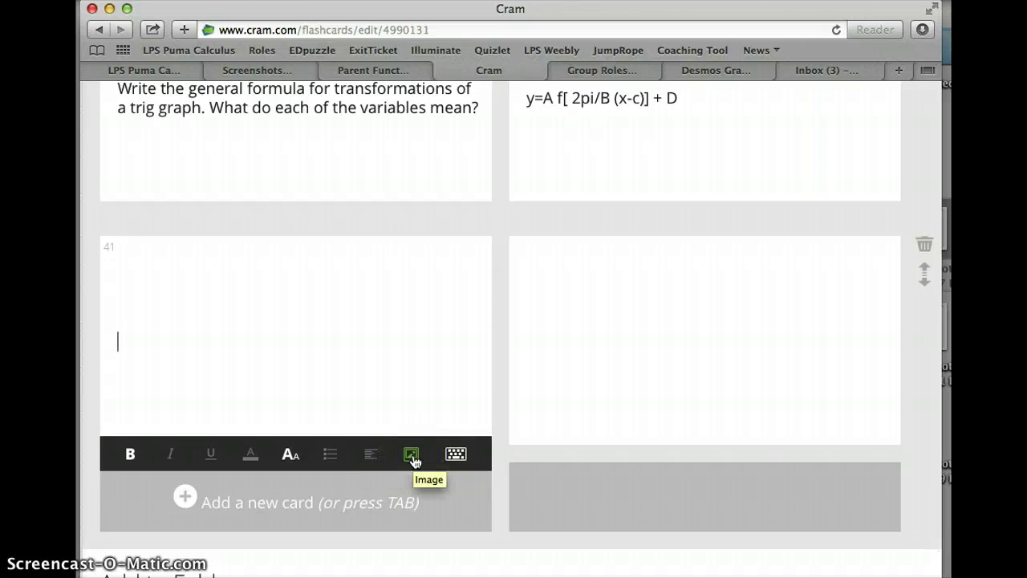
pyautogui.click(413, 459)
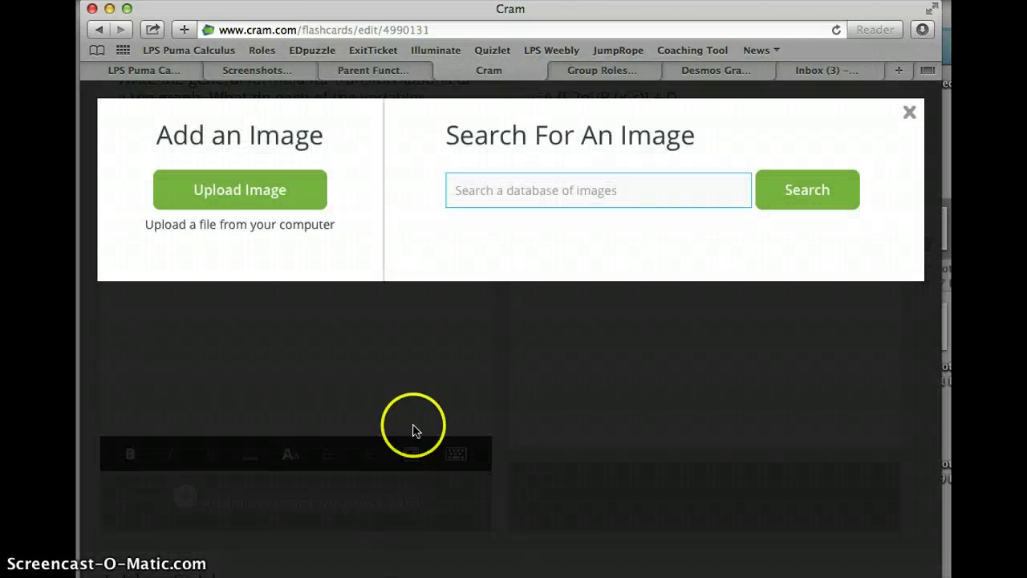
pyautogui.click(247, 195)
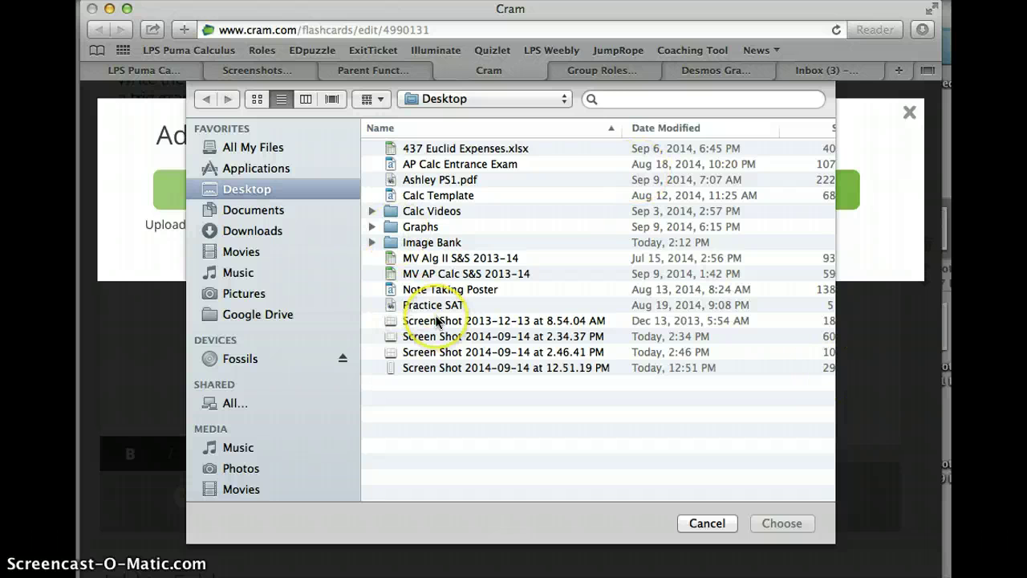
pyautogui.click(254, 231)
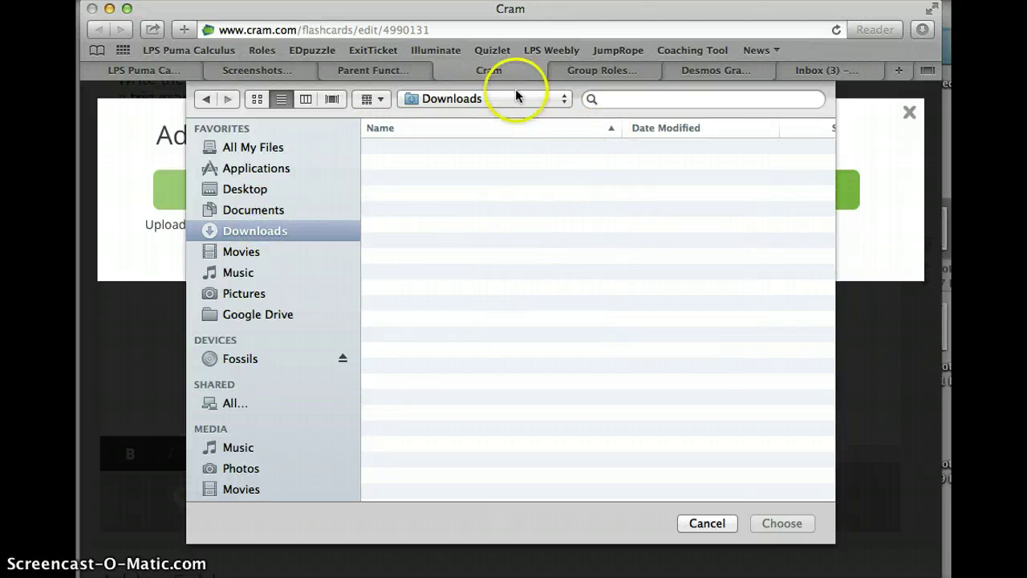
pyautogui.click(244, 191)
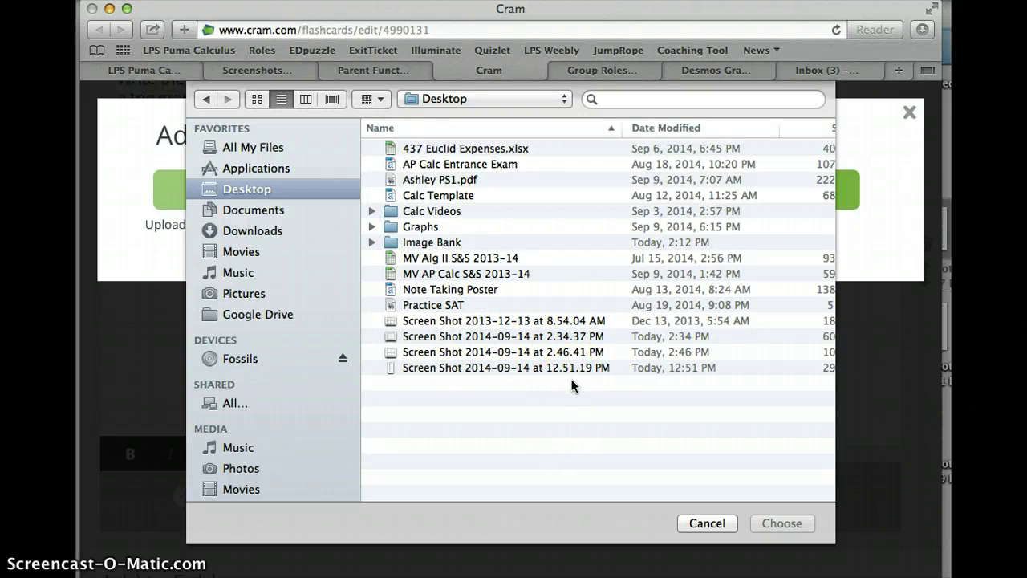
pyautogui.click(484, 354)
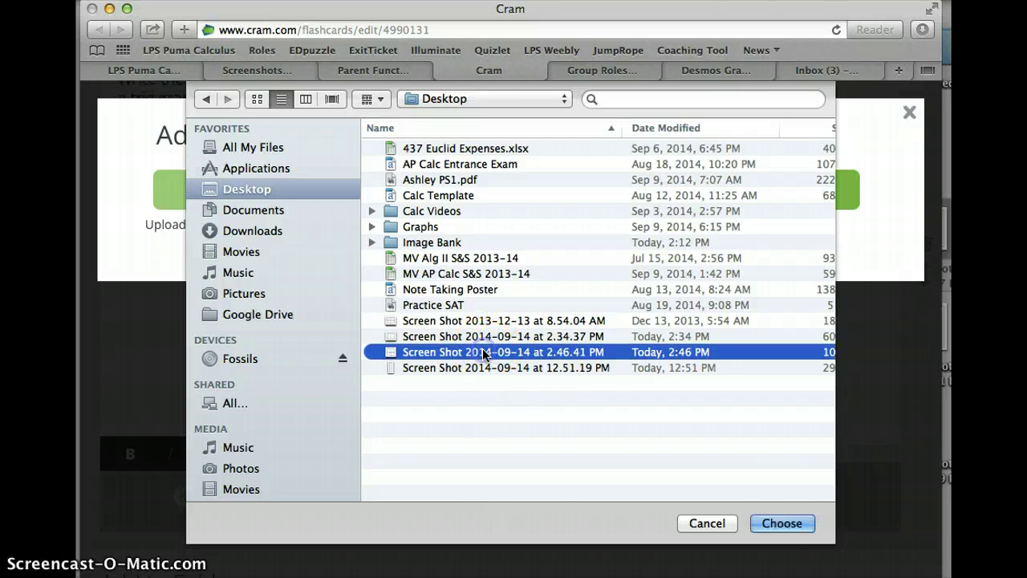
pyautogui.click(777, 523)
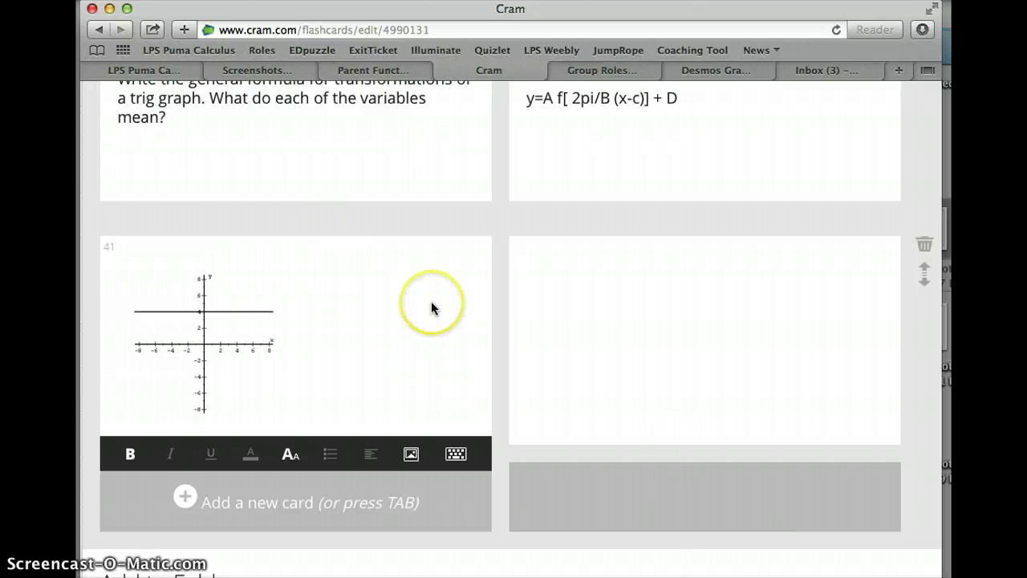
# Step: Enter "Constant Function, f(x)=a" on the back of card 41 and add a blank card after it
pyautogui.click(632, 315)
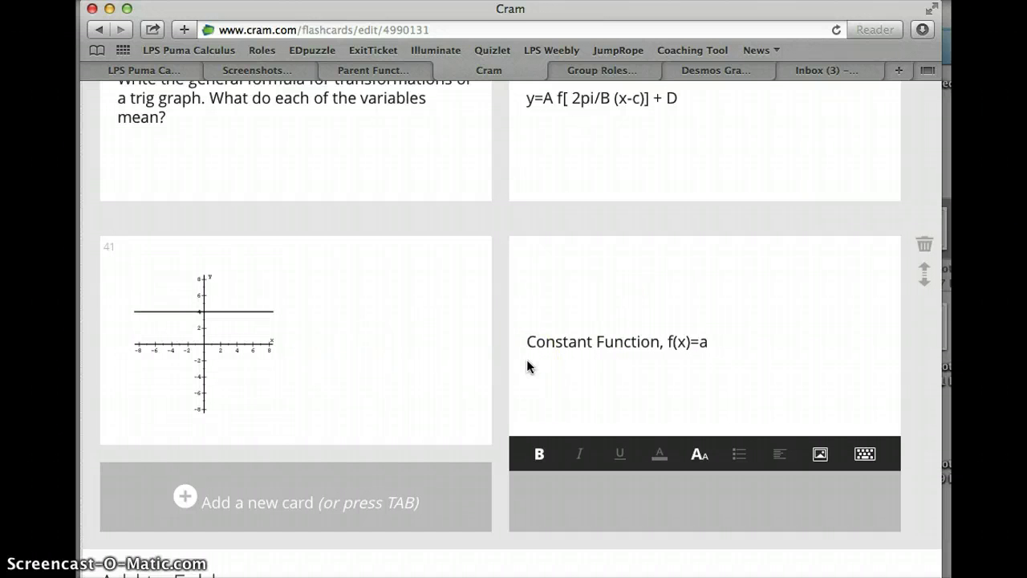
pyautogui.press('Tab')
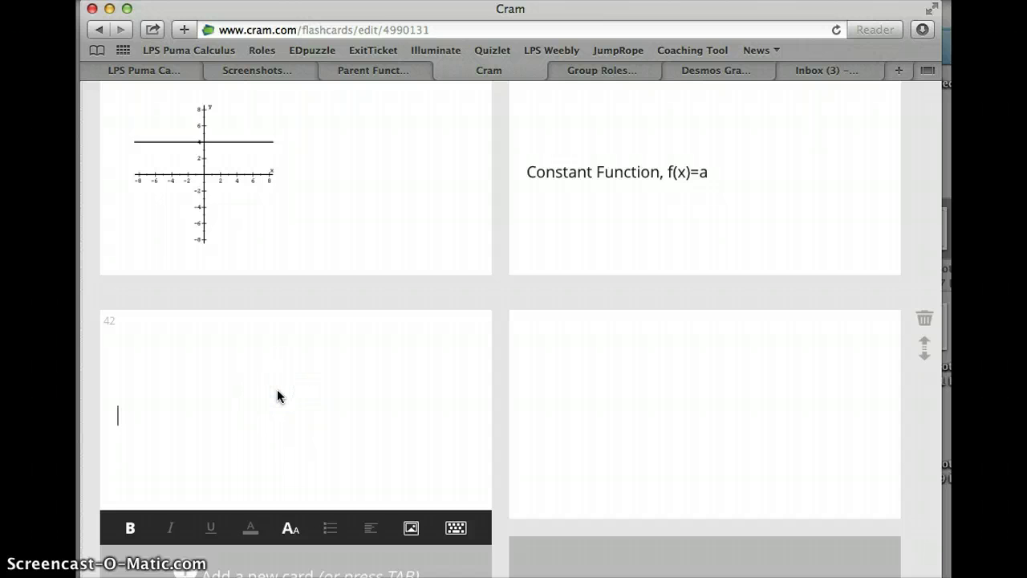
# Step: Look back at the Parent Functions document, the screenshot instructions and the class agenda page
pyautogui.click(372, 71)
pyautogui.click(258, 71)
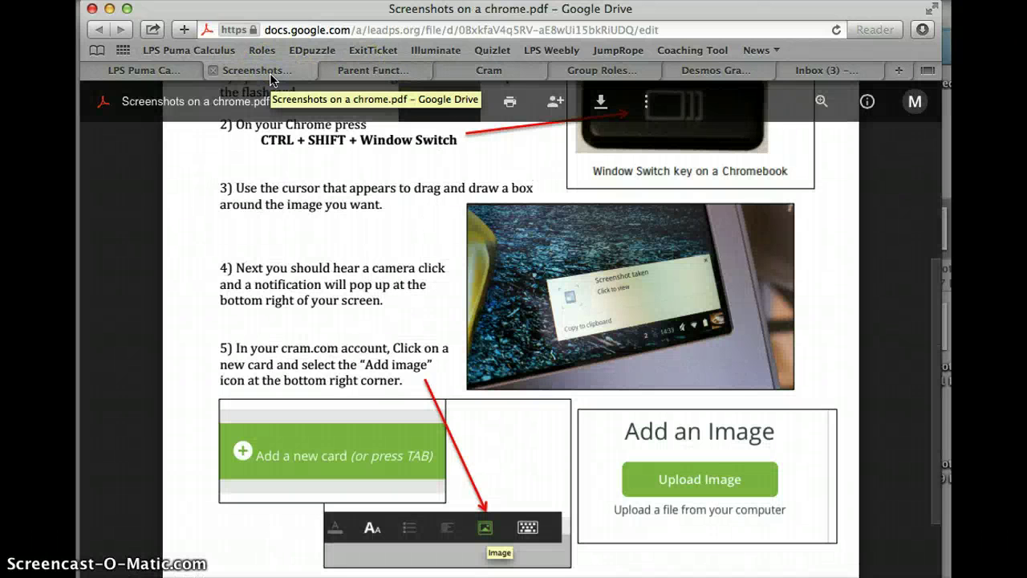
pyautogui.click(144, 69)
pyautogui.click(103, 561)
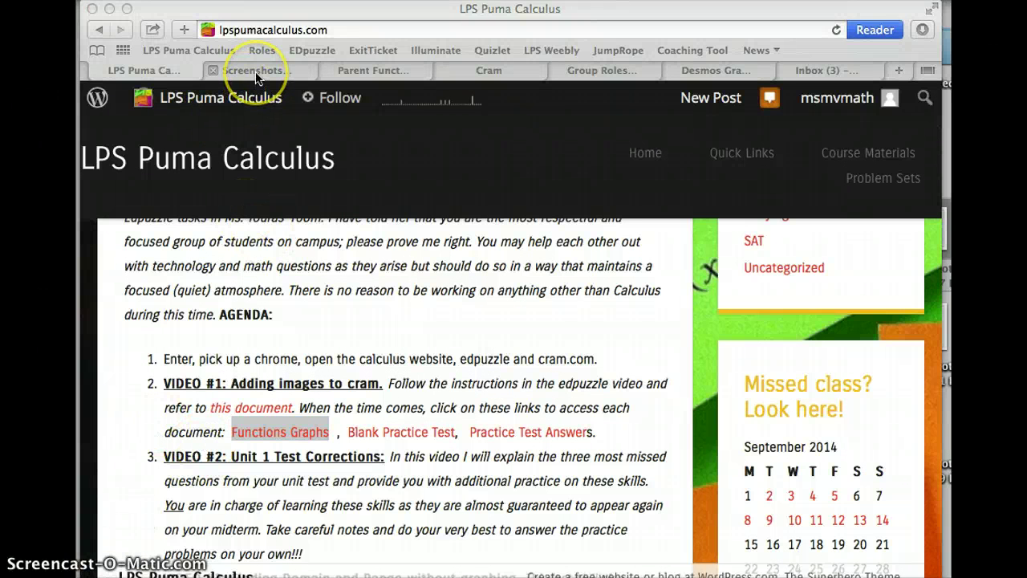
# Step: Return to the Cram set, delete the empty card 42, and save the updated set
pyautogui.click(504, 70)
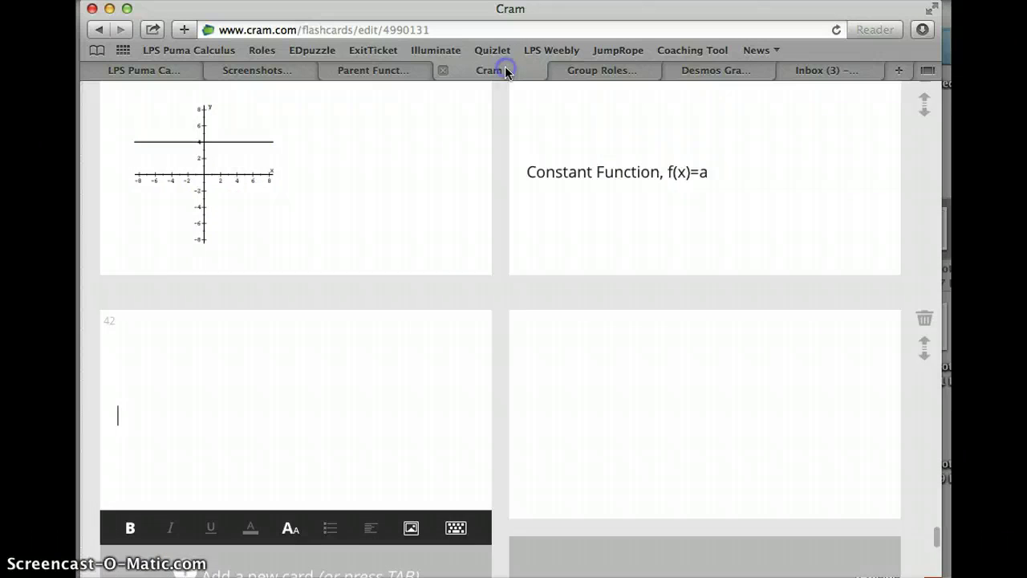
pyautogui.scroll(-5, 384, 427)
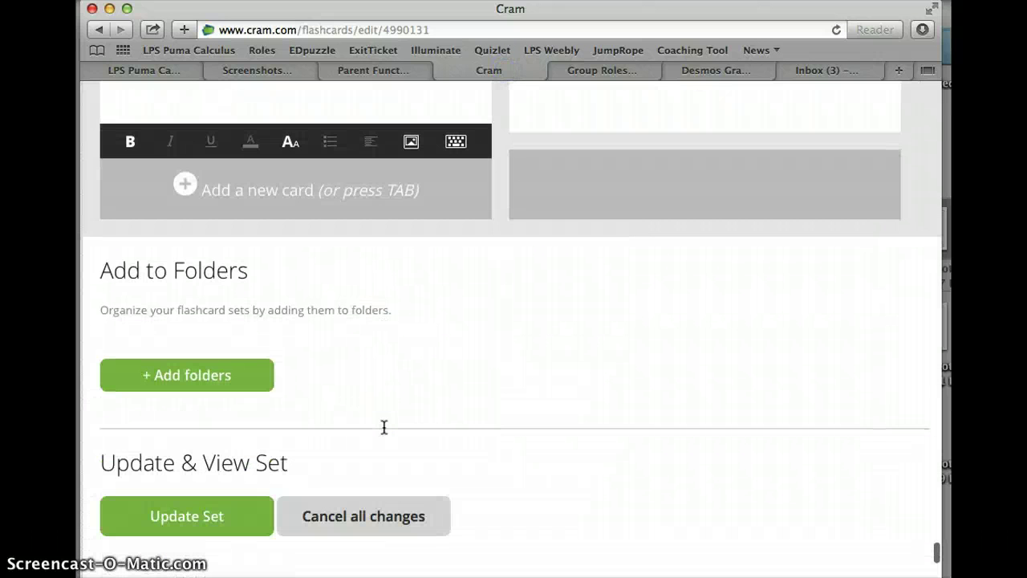
pyautogui.click(201, 449)
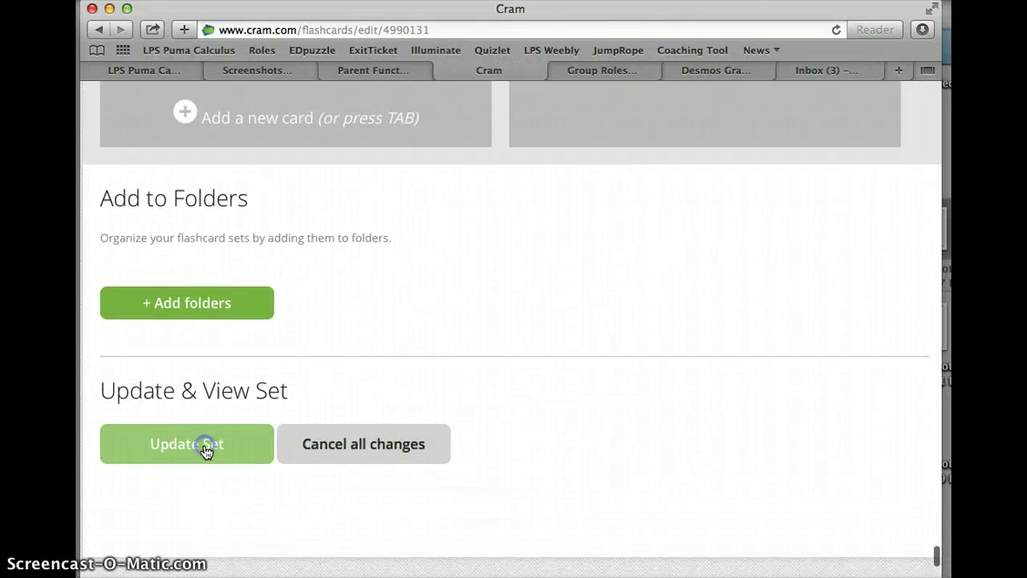
pyautogui.scroll(3, 353, 265)
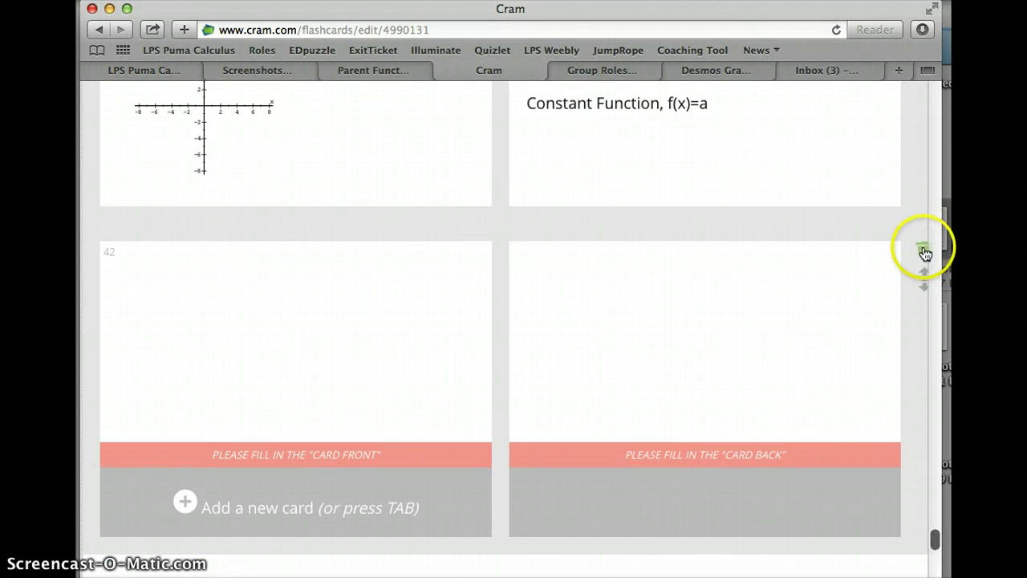
pyautogui.scroll(-5, 871, 252)
pyautogui.click(229, 423)
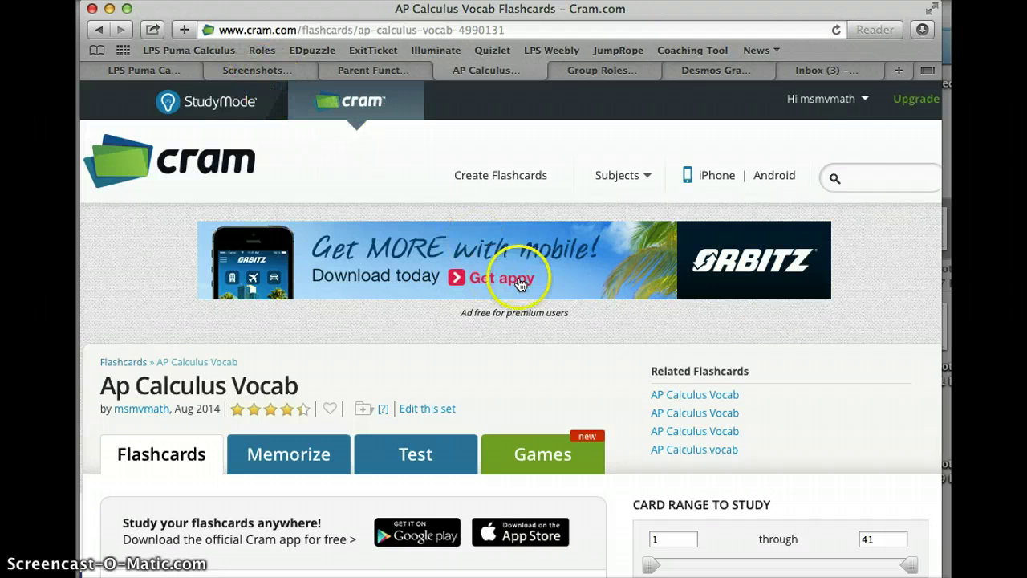
# Step: Open the Cram dashboard and start a new flashcard set titled "AP Practice (MULTIPLE CHOICE)"
pyautogui.moveTo(826, 107)
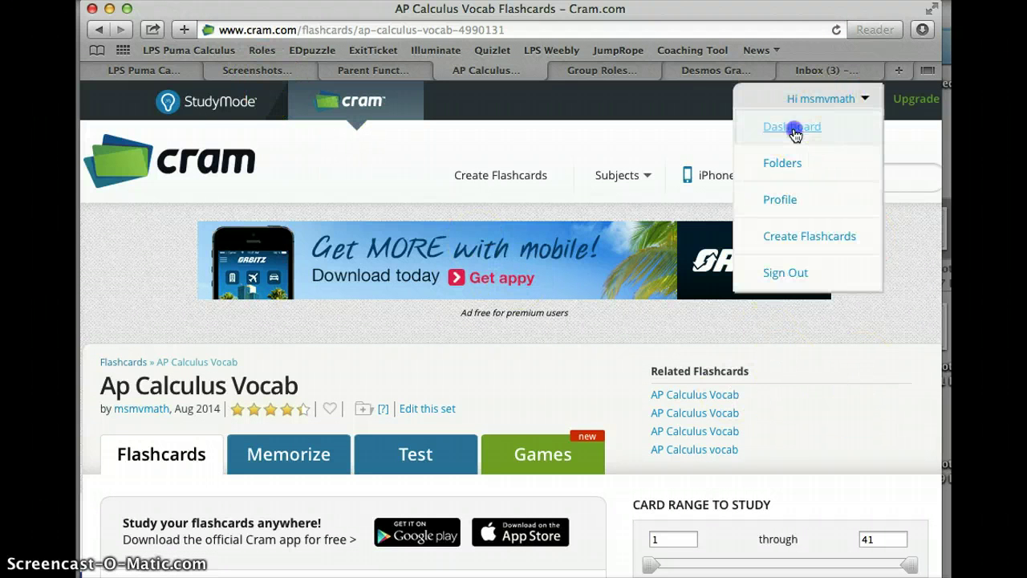
pyautogui.click(793, 130)
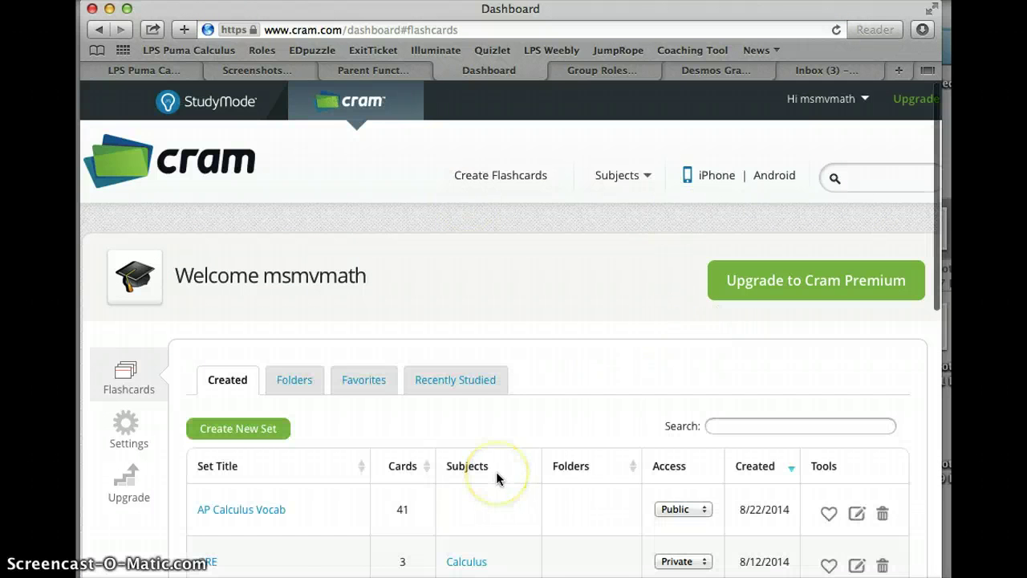
pyautogui.scroll(-2, 536, 404)
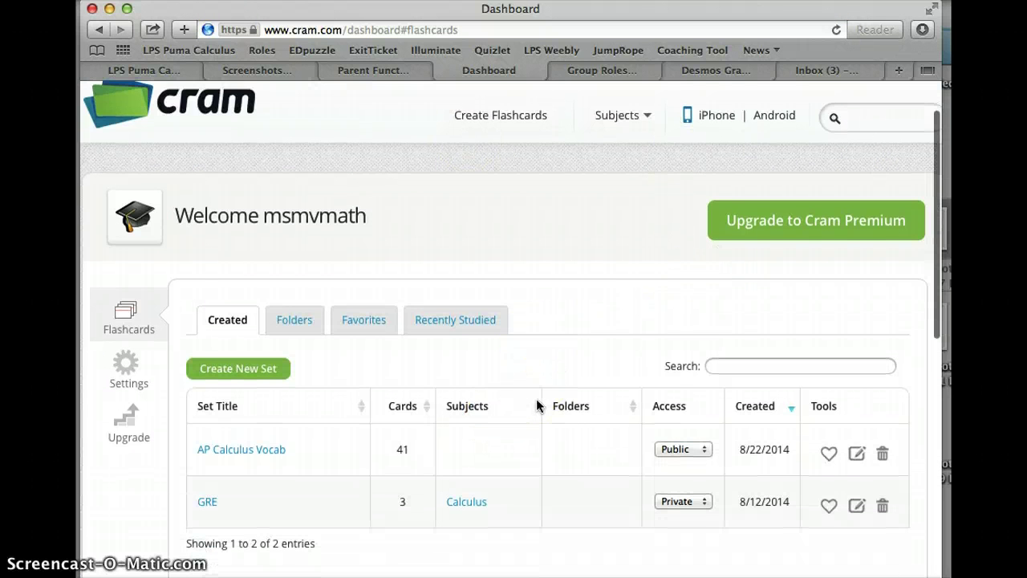
pyautogui.scroll(-1, 536, 400)
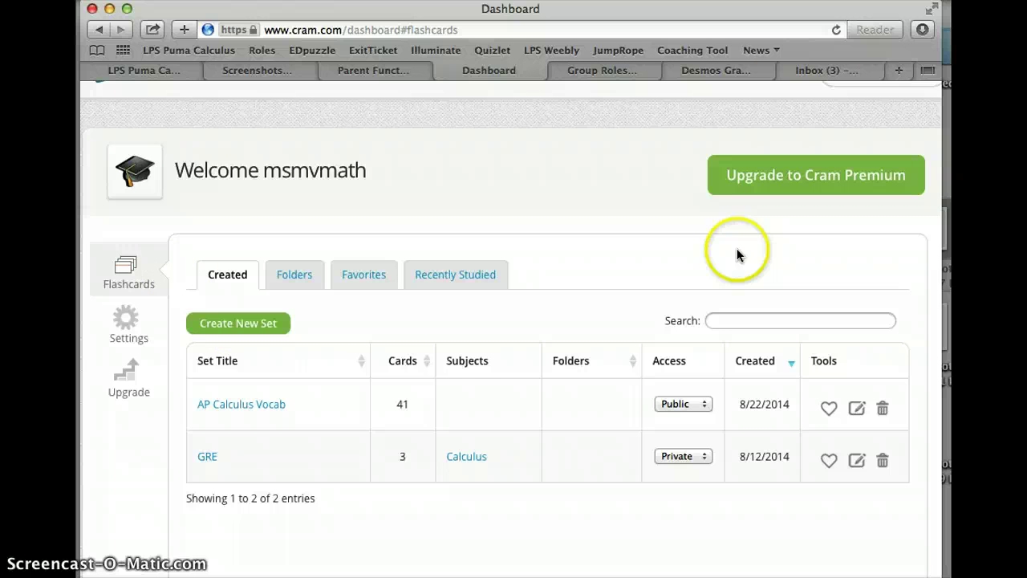
pyautogui.scroll(2, 733, 241)
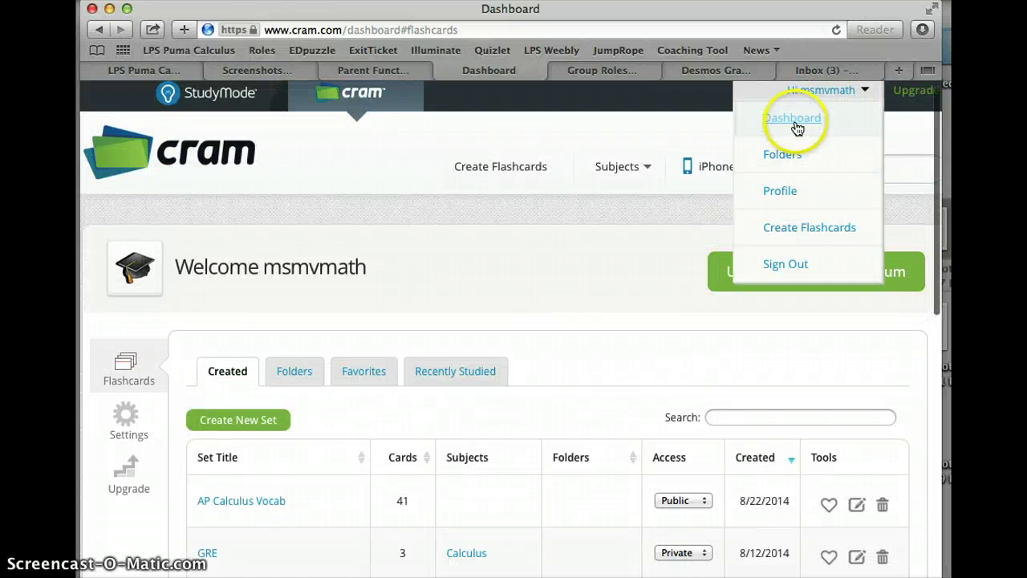
pyautogui.click(261, 419)
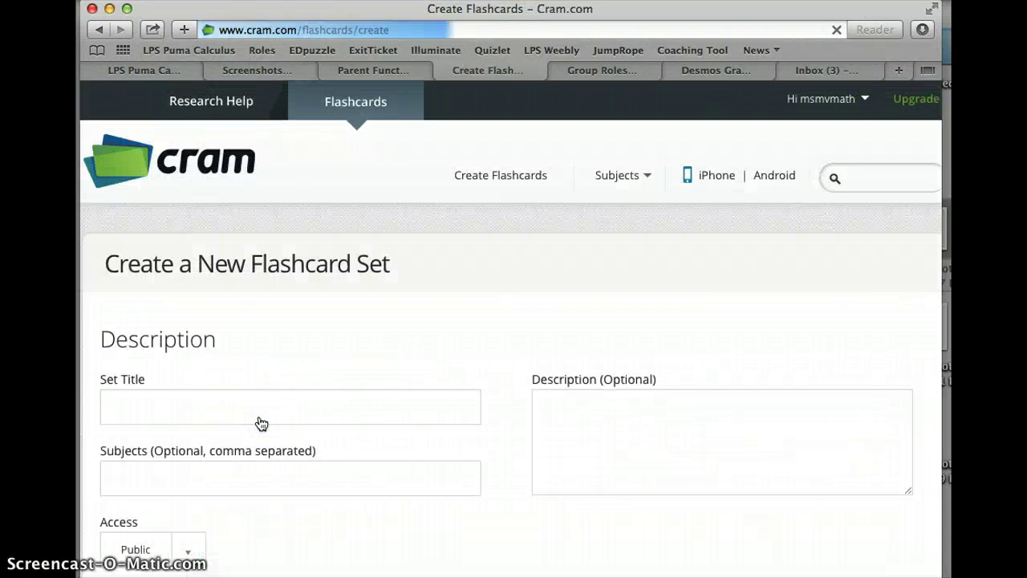
pyautogui.click(249, 404)
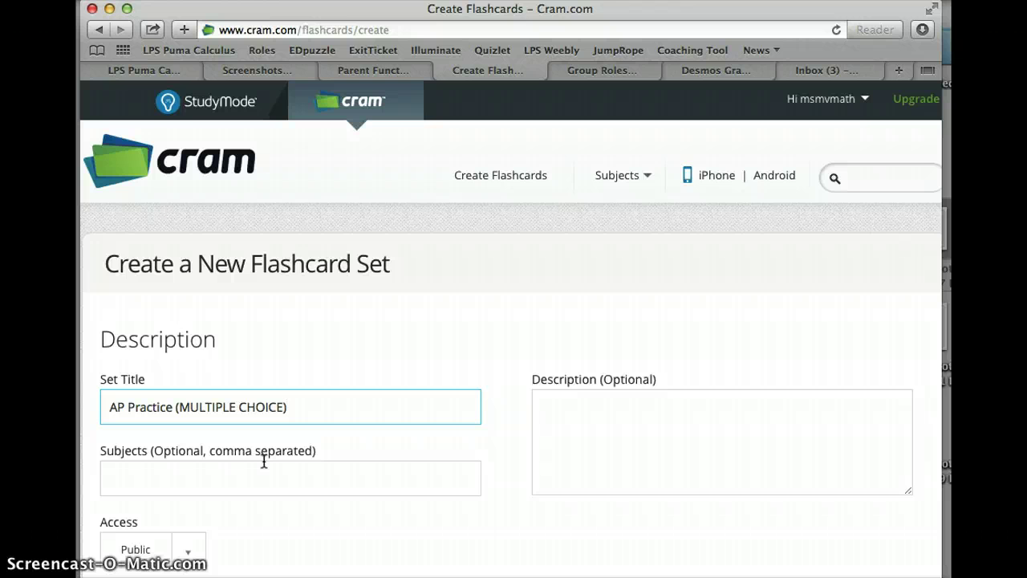
# Step: Place the cursor on the front side of card 1 in the new flashcard set
pyautogui.scroll(-2, 295, 487)
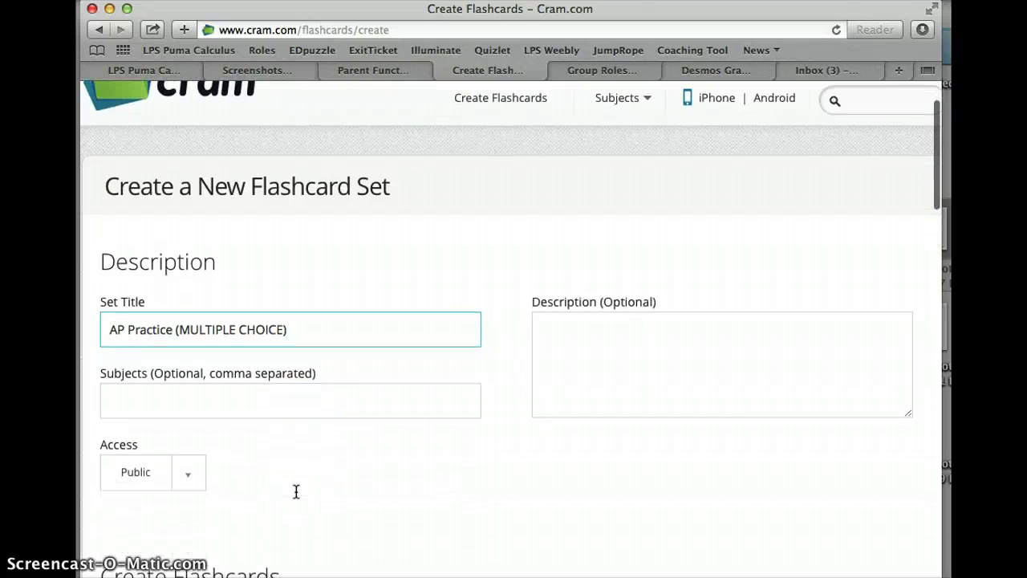
pyautogui.scroll(-2, 295, 491)
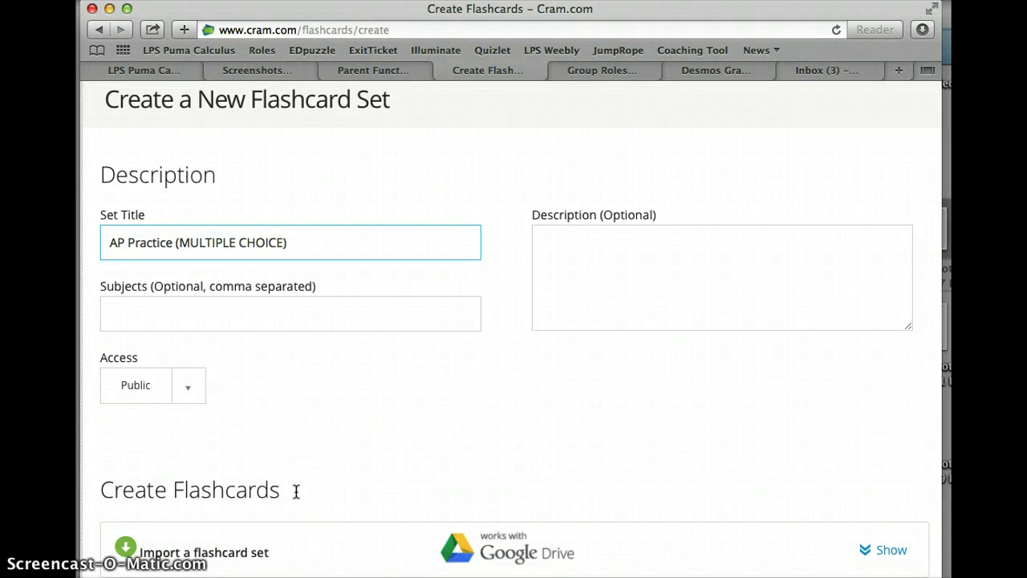
pyautogui.scroll(-3, 296, 491)
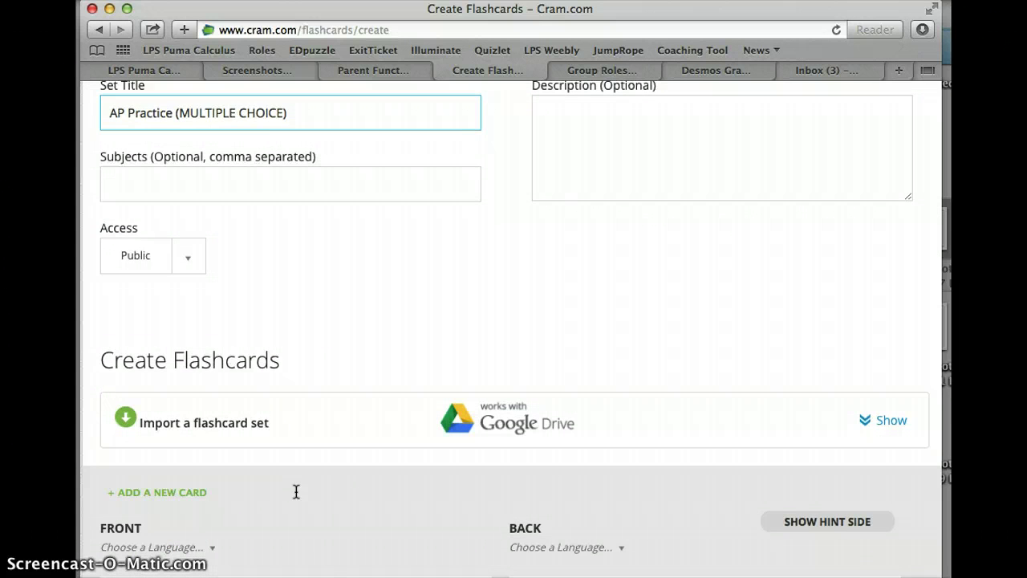
pyautogui.scroll(-3, 296, 318)
pyautogui.scroll(6, 296, 318)
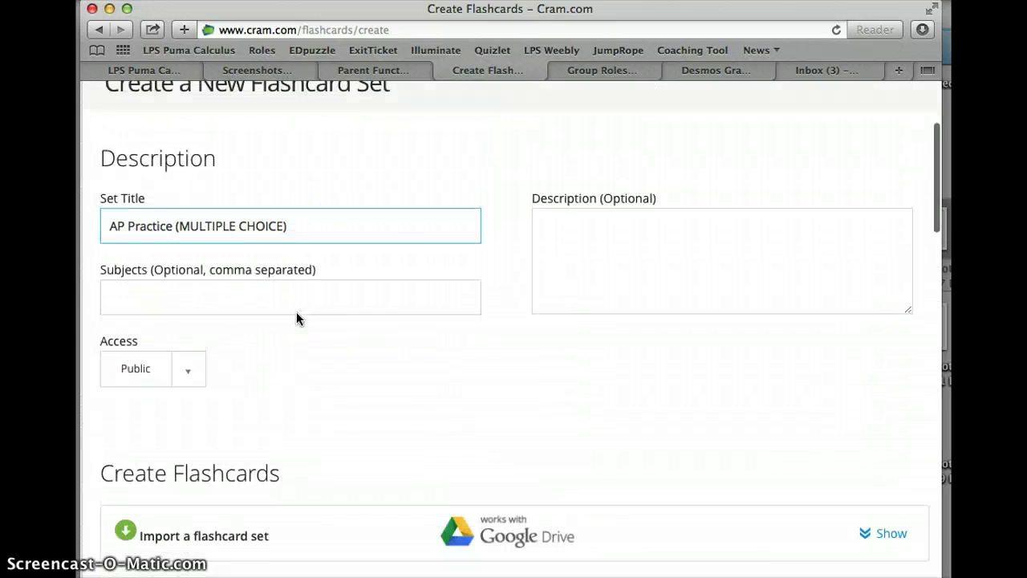
pyautogui.scroll(-8, 312, 262)
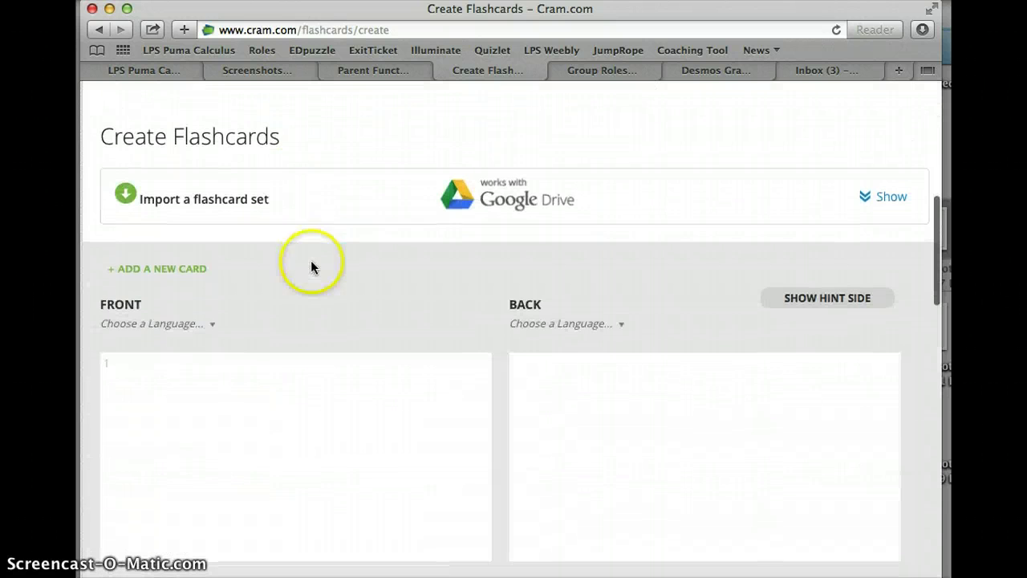
pyautogui.click(221, 449)
pyautogui.scroll(-3, 222, 452)
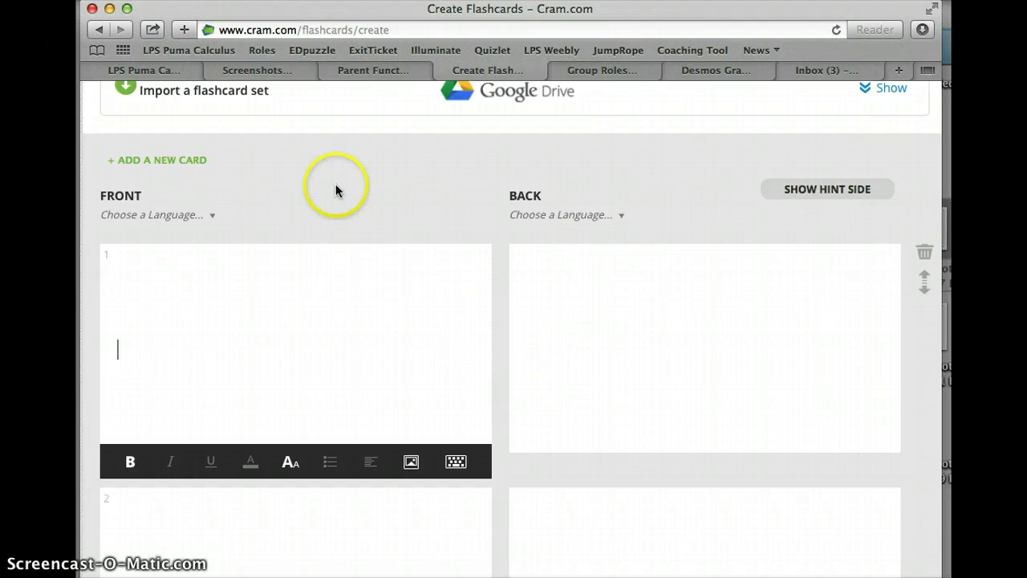
# Step: Return to the class agenda and open its Blank Practice Test and Practice Test Answers links in new tabs
pyautogui.click(172, 68)
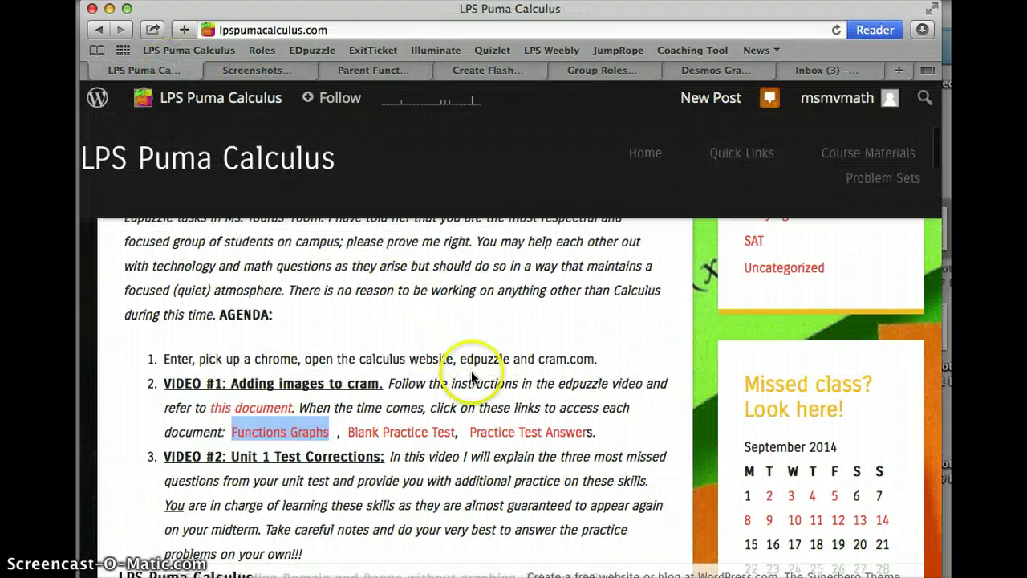
pyautogui.click(426, 410)
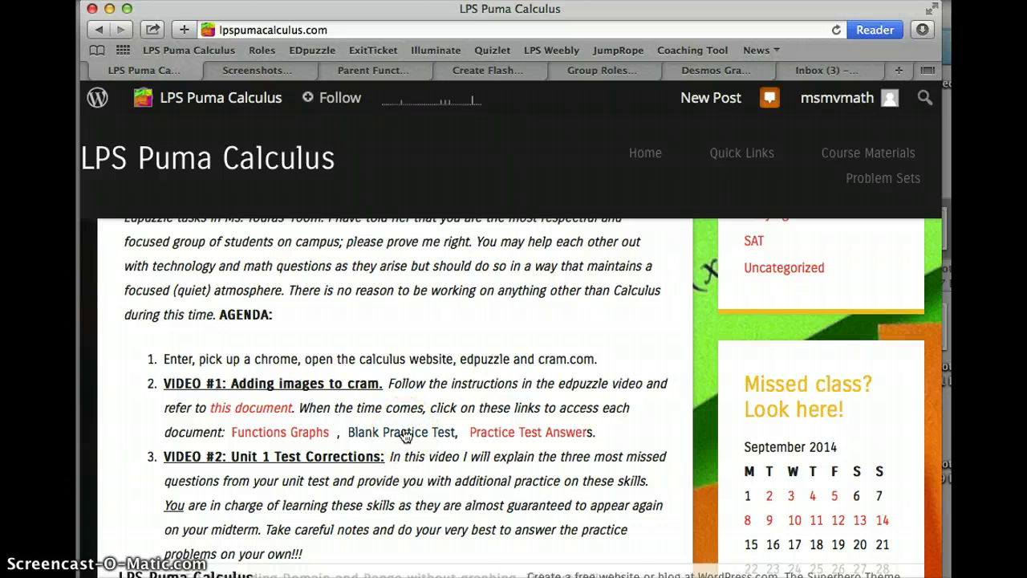
pyautogui.rightClick(405, 430)
pyautogui.click(468, 416)
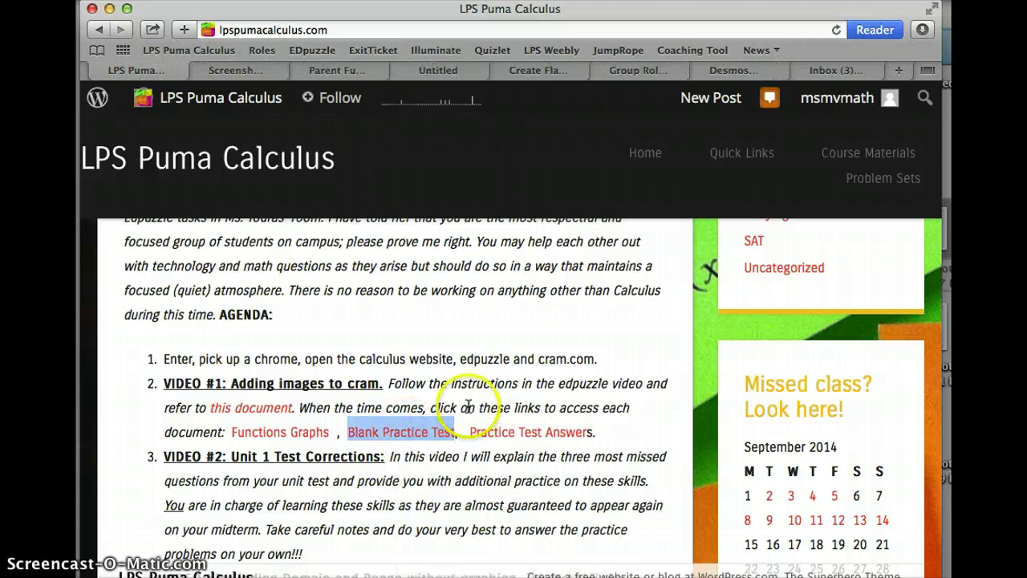
pyautogui.rightClick(507, 437)
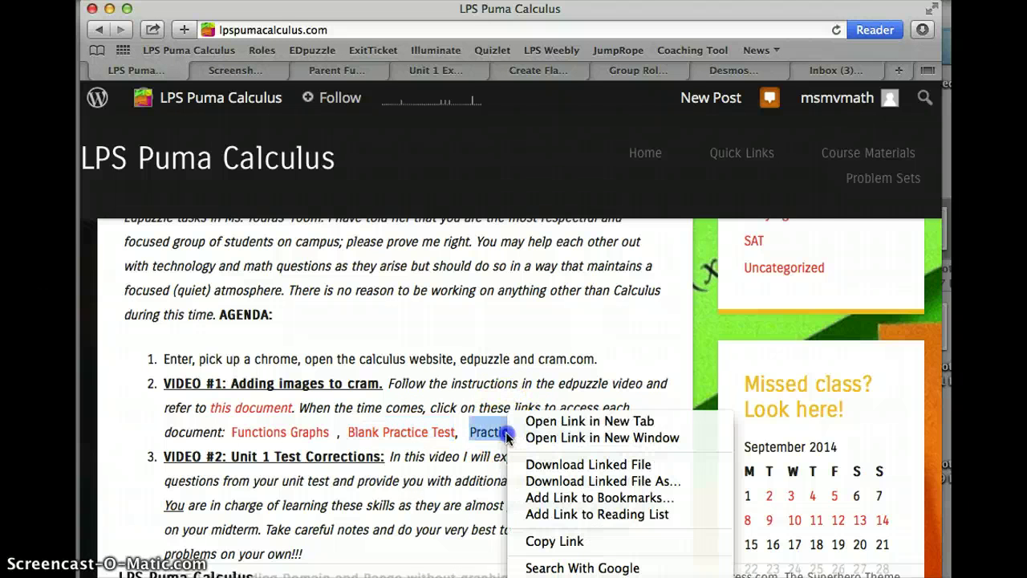
pyautogui.click(547, 420)
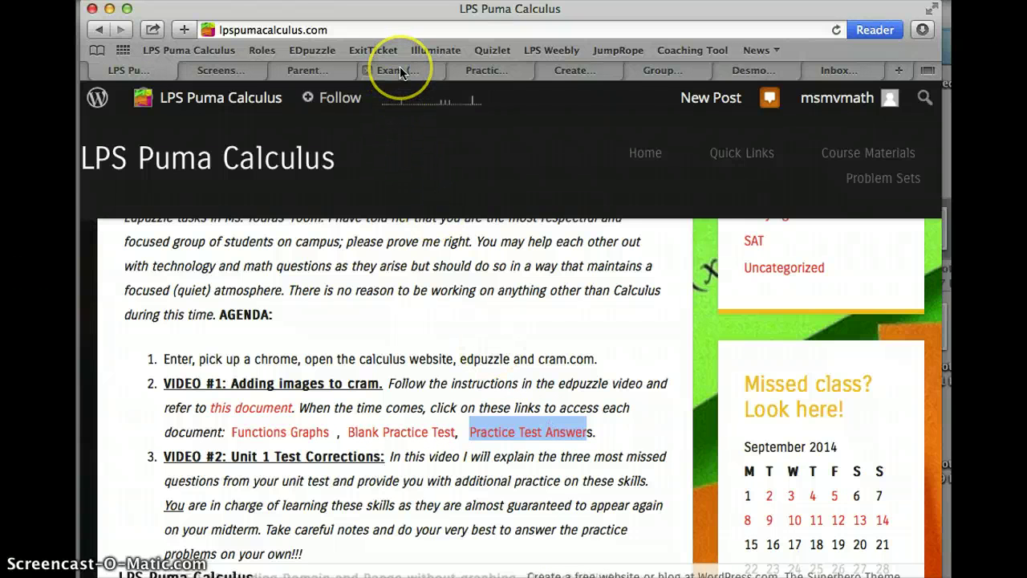
# Step: Close the parent functions document and the "Screenshots on a chrome.pdf" document, leaving the practice test files open
pyautogui.click(276, 72)
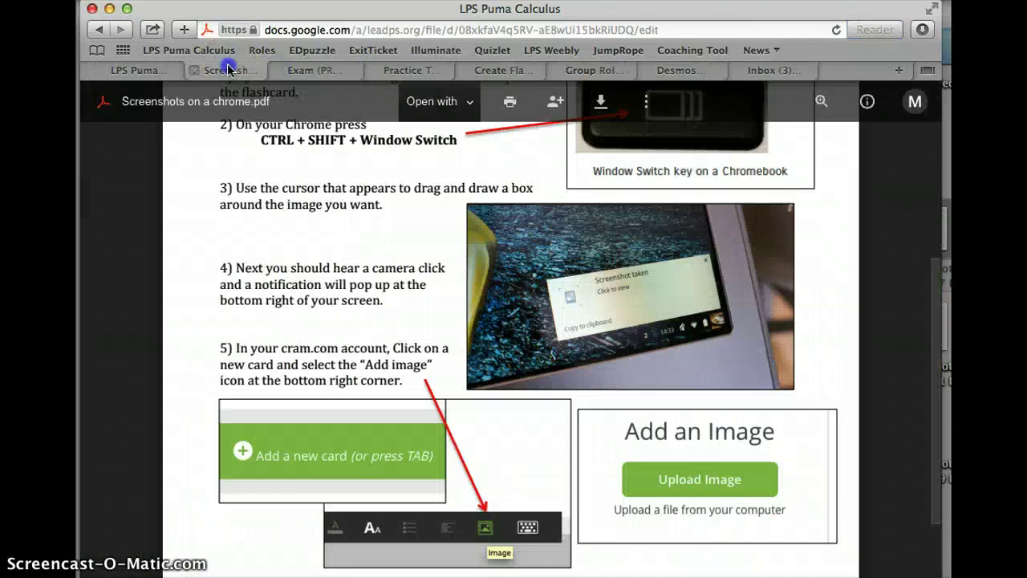
pyautogui.click(213, 72)
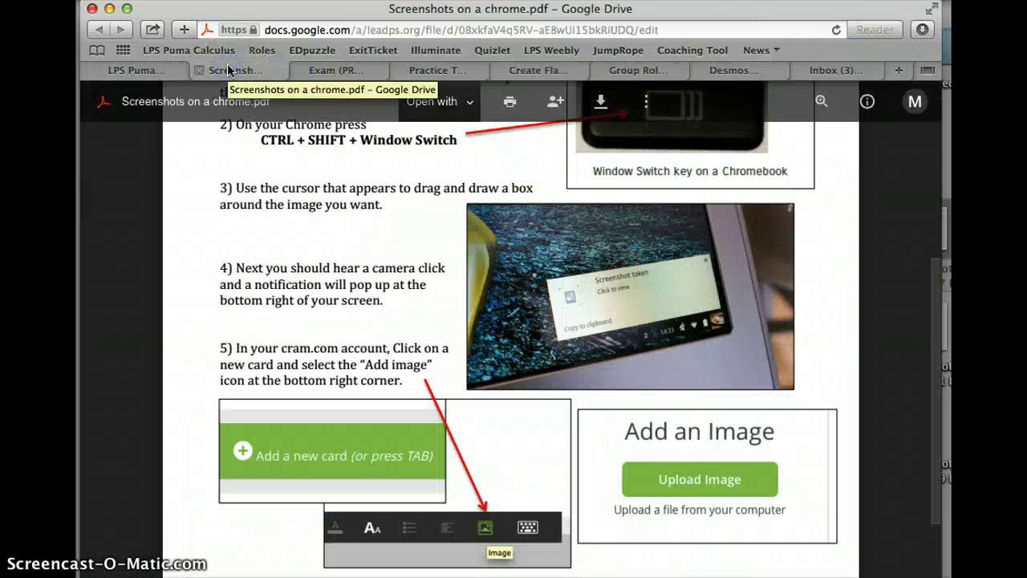
pyautogui.click(197, 71)
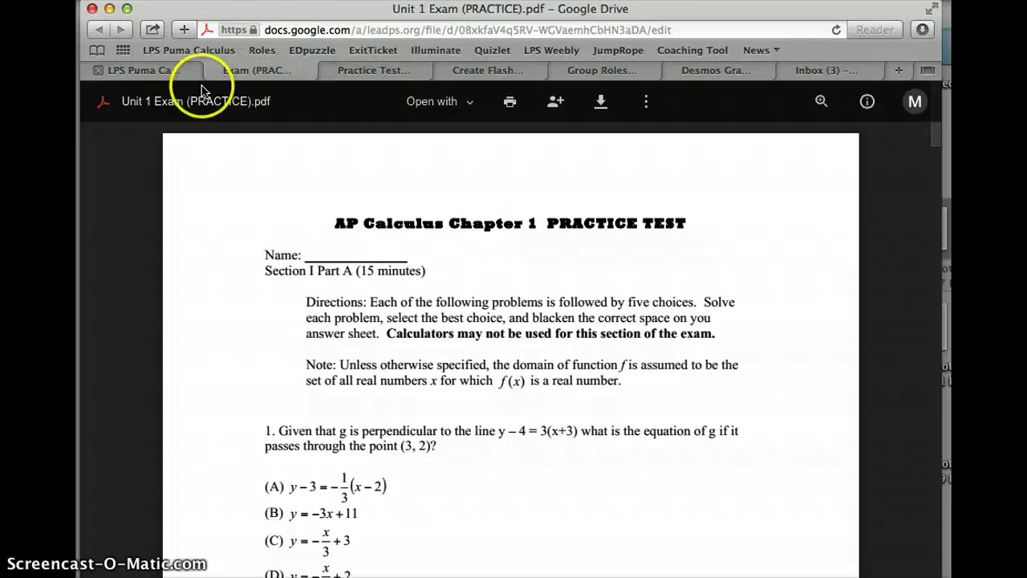
# Step: Look over the blank card 1 in the new Cram set, the blank practice test and its answer key
pyautogui.click(484, 71)
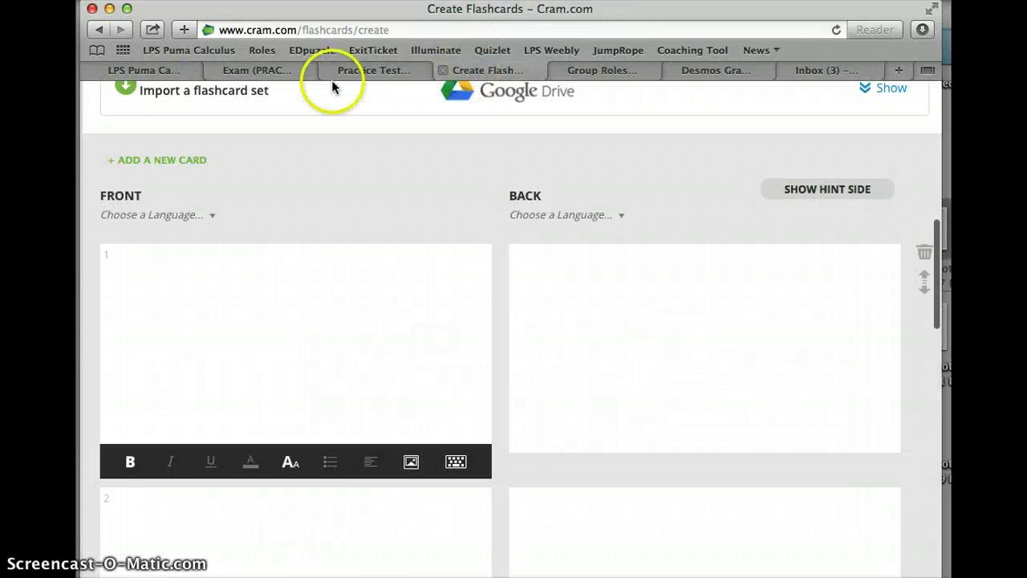
pyautogui.click(269, 71)
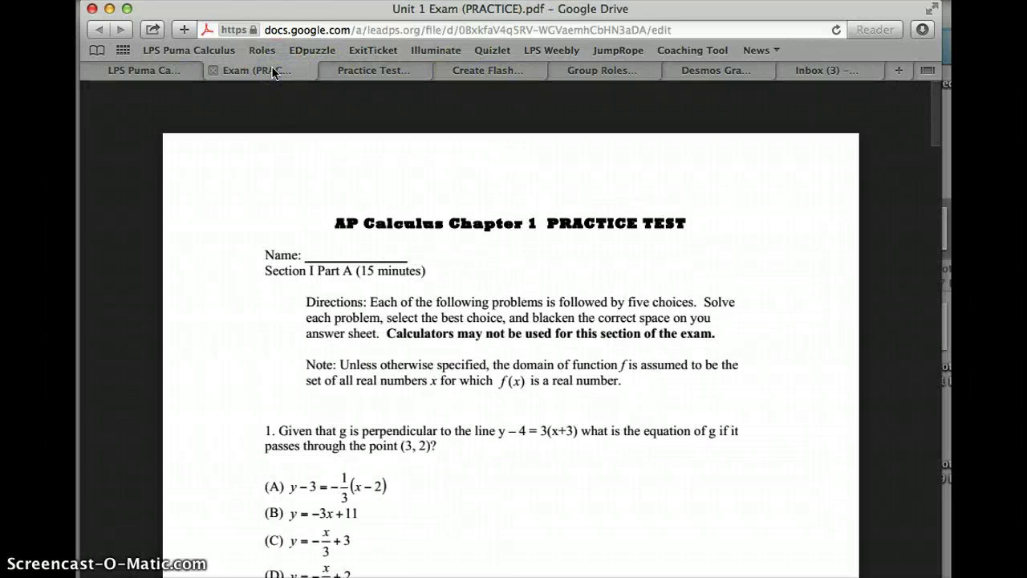
pyautogui.click(365, 72)
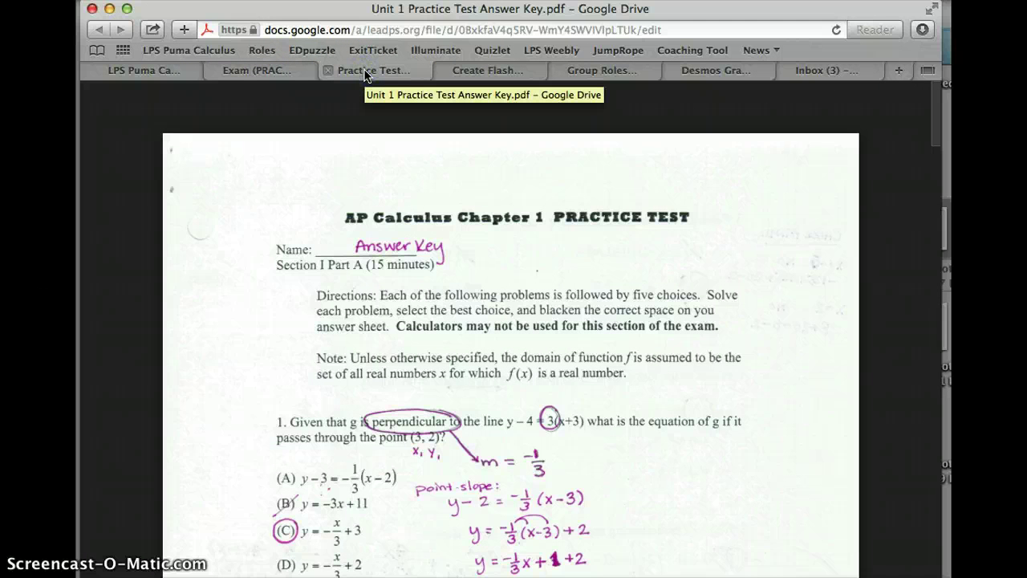
# Step: Capture a screenshot of question 1 with its answer choices A to E from Unit 1 Exam (PRACTICE).pdf
pyautogui.click(270, 71)
pyautogui.click(373, 231)
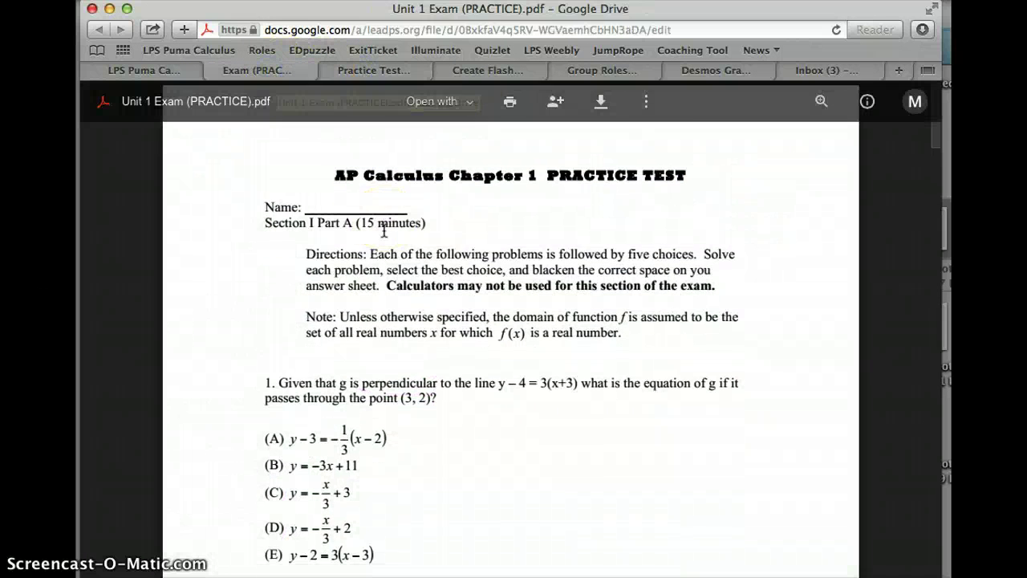
pyautogui.scroll(-1, 512, 454)
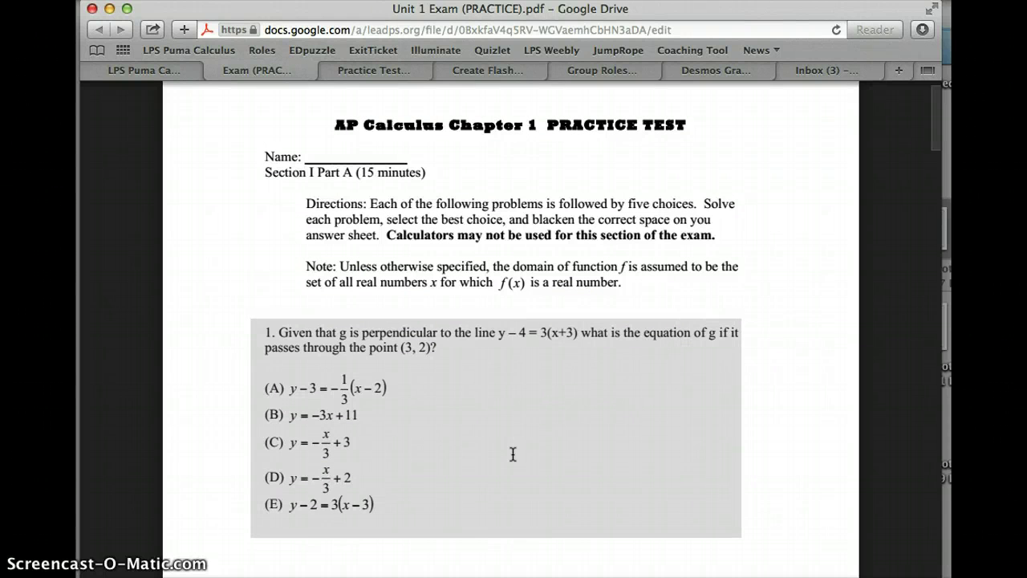
pyautogui.click(740, 538)
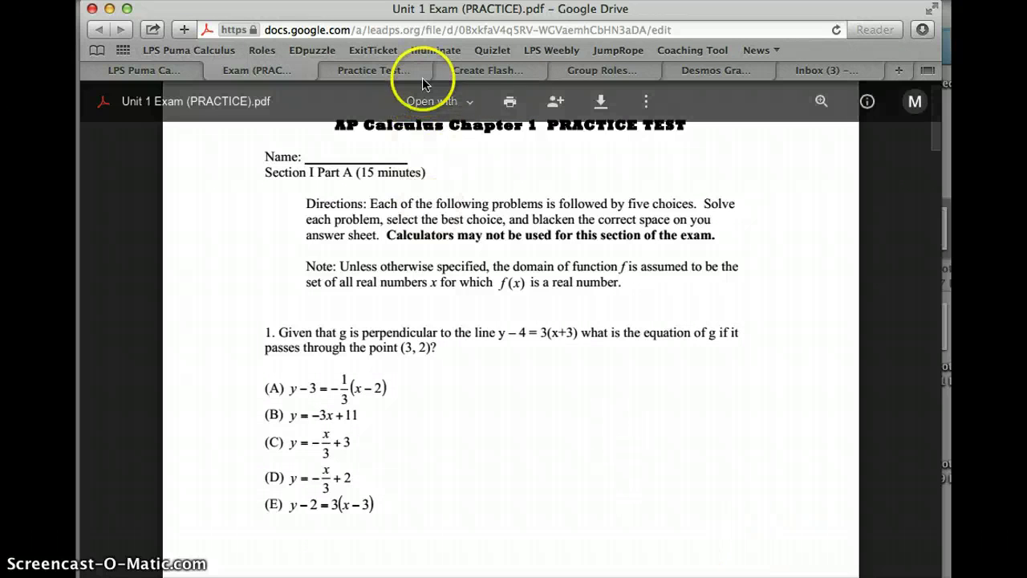
# Step: Return to the Cram set and upload "Screen Shot 2014-09-14 at 2.50.50 PM" to the front of card 1
pyautogui.click(377, 73)
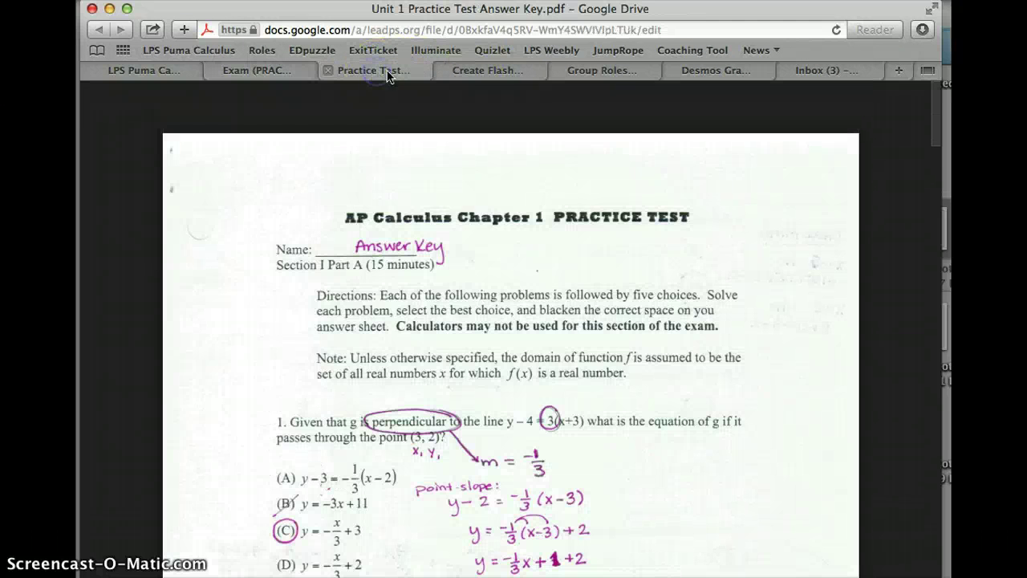
pyautogui.click(465, 69)
pyautogui.click(411, 461)
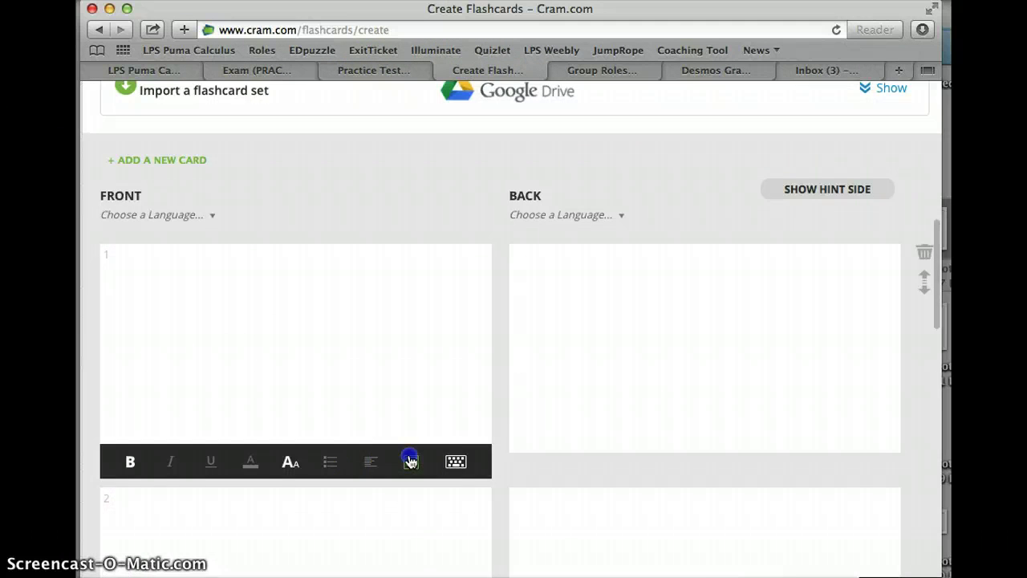
pyautogui.click(257, 201)
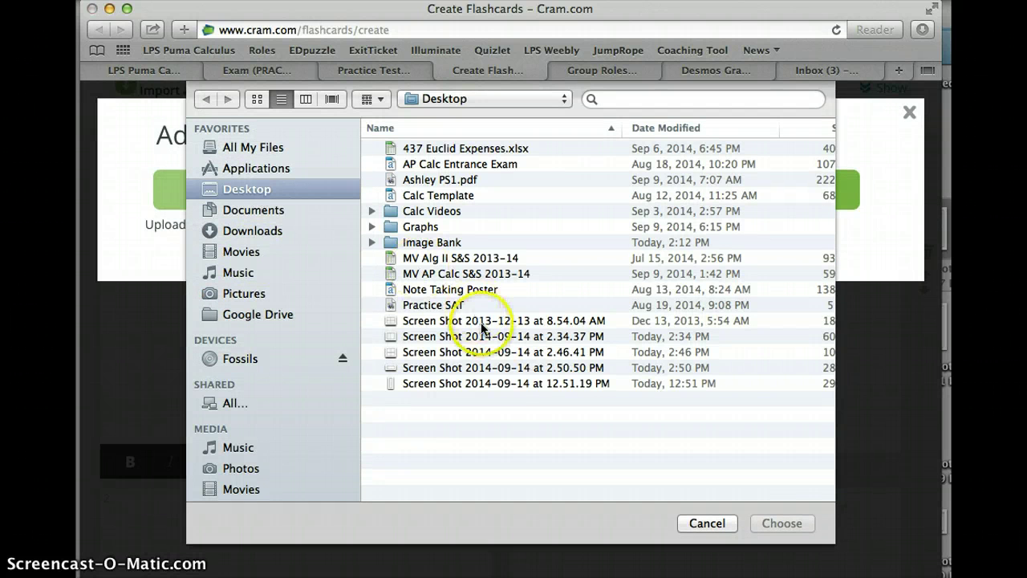
pyautogui.click(504, 369)
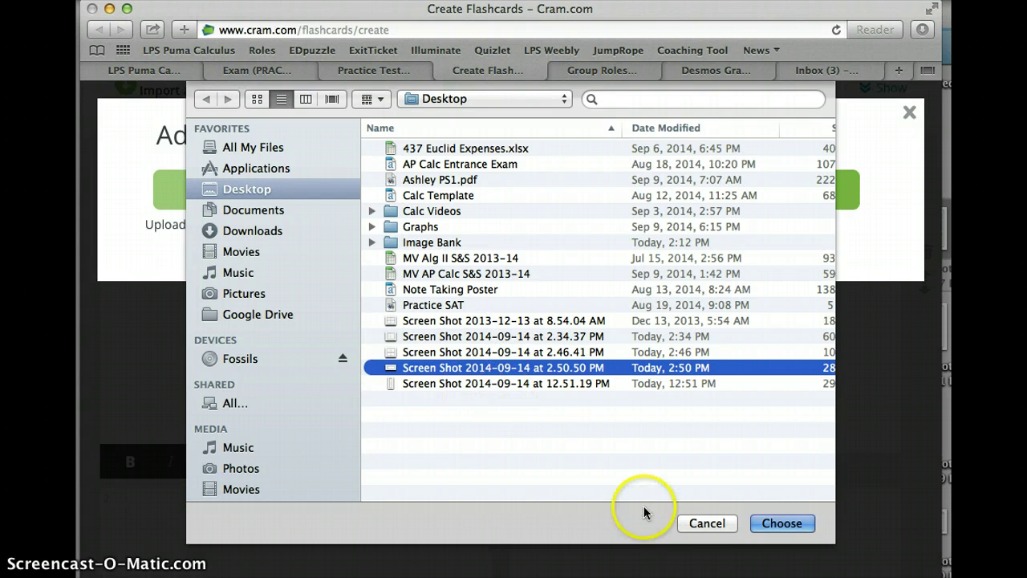
pyautogui.click(770, 525)
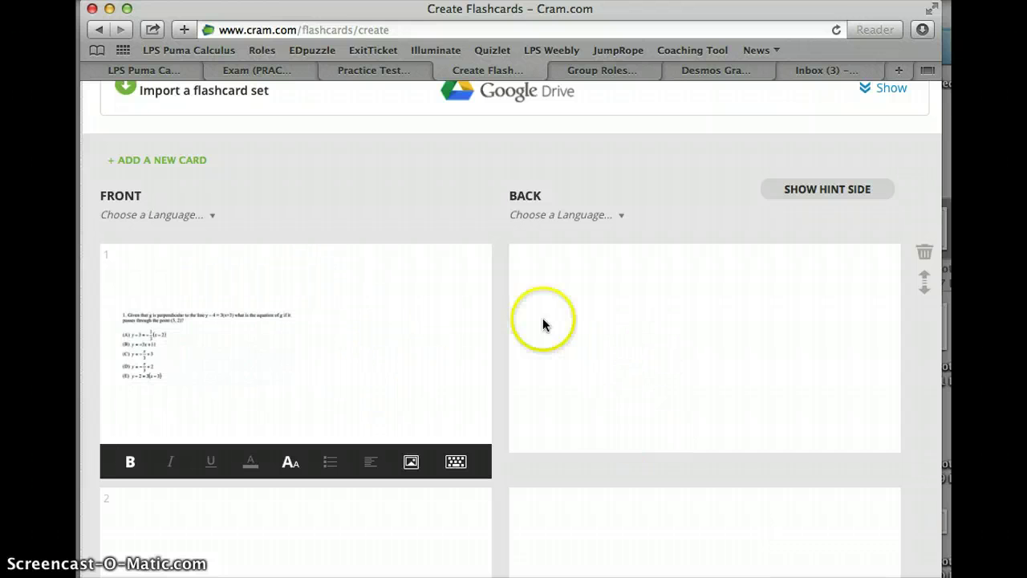
# Step: Open the option for adding an image to the back side of card 1
pyautogui.moveTo(265, 324)
pyautogui.click(567, 339)
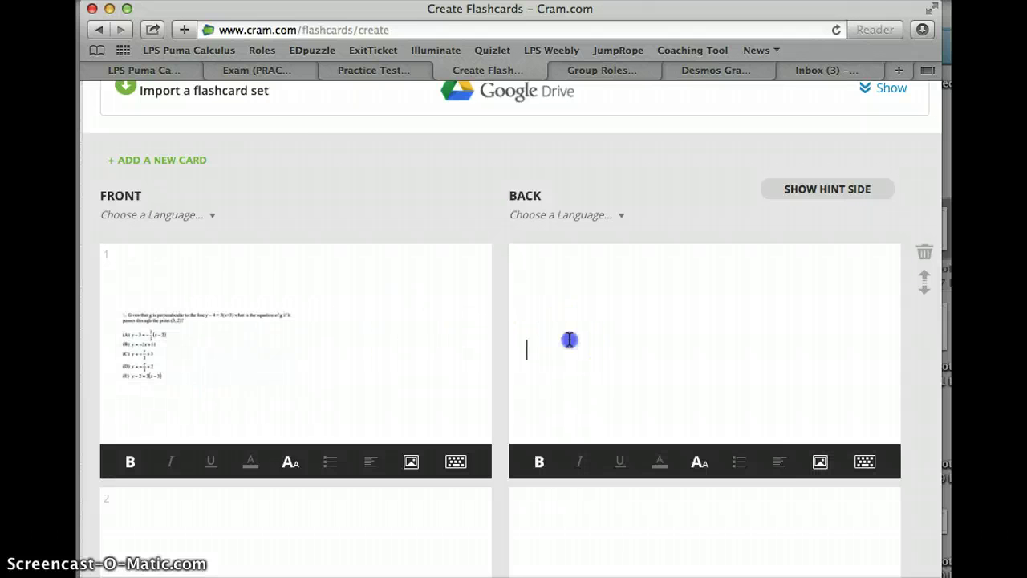
pyautogui.click(819, 461)
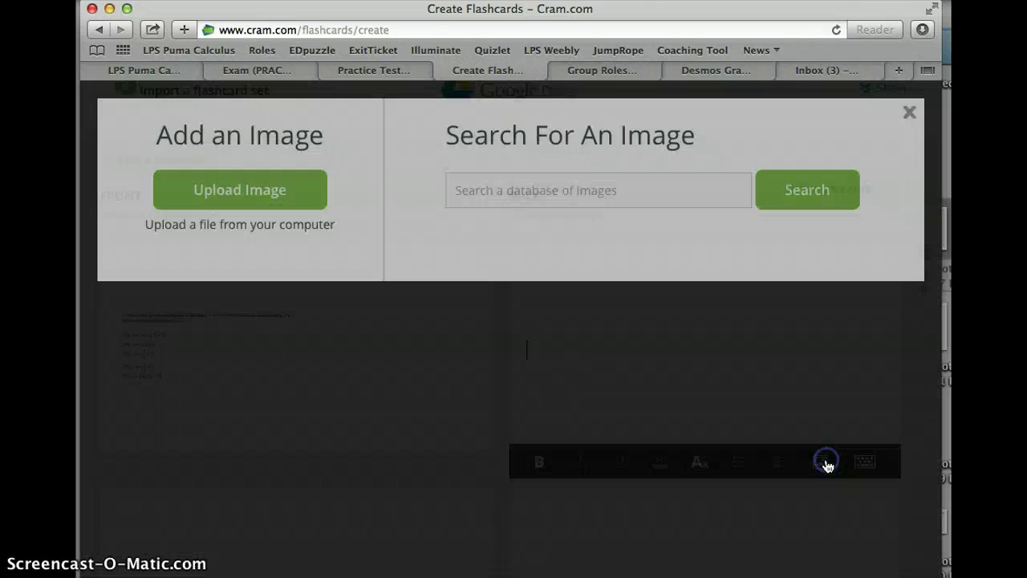
# Step: Capture a screenshot of question 1 with its handwritten solution from Unit 1 Practice Test Answer Key.pdf
pyautogui.click(381, 72)
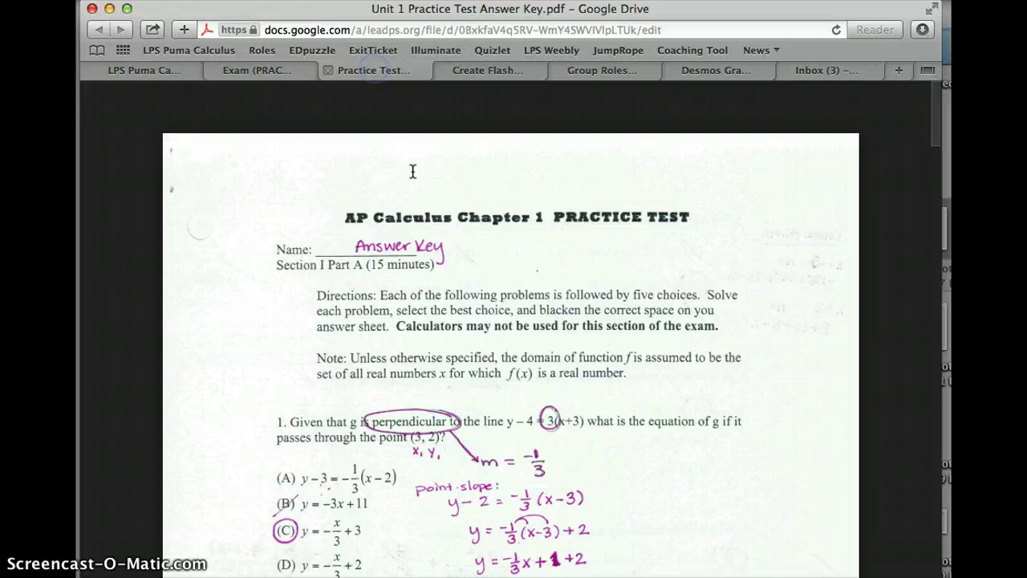
pyautogui.scroll(-1, 496, 358)
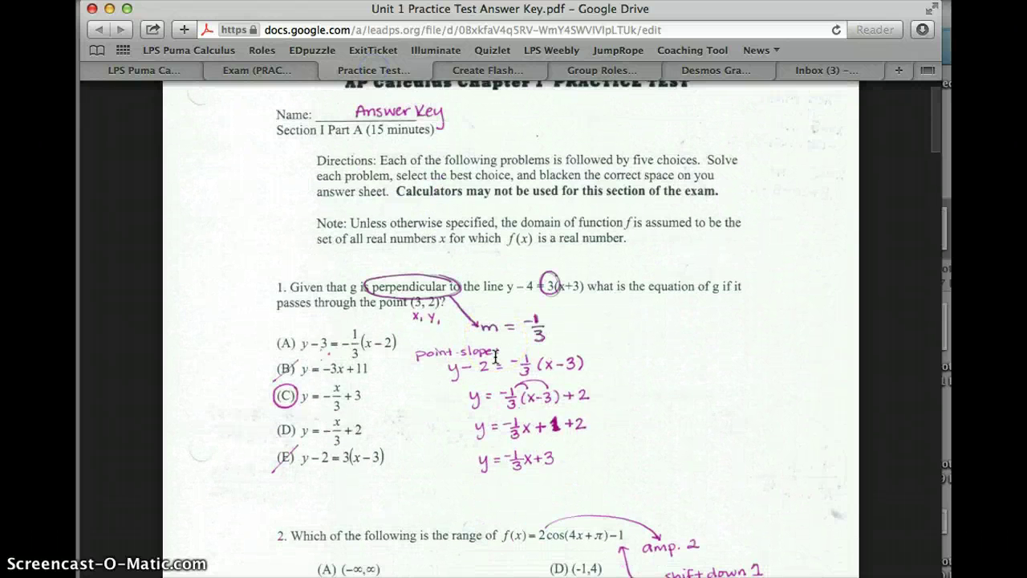
pyautogui.moveTo(496, 357); pyautogui.dragTo(749, 485)
pyautogui.click(752, 488)
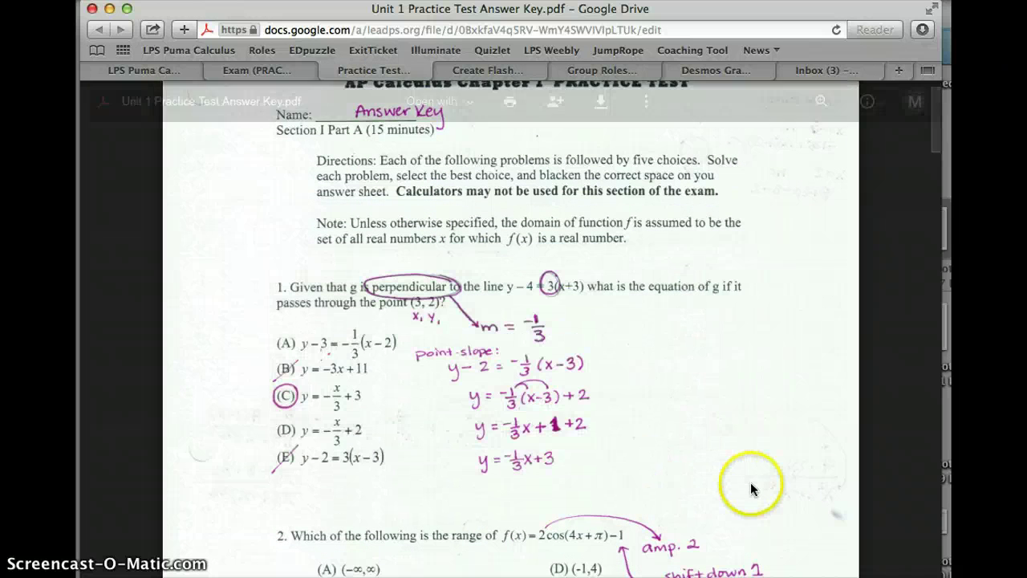
# Step: Return to the Cram set and upload "Screen Shot 2014-09-14 at 2.51.21 PM" to the back of card 1
pyautogui.click(491, 70)
pyautogui.click(244, 194)
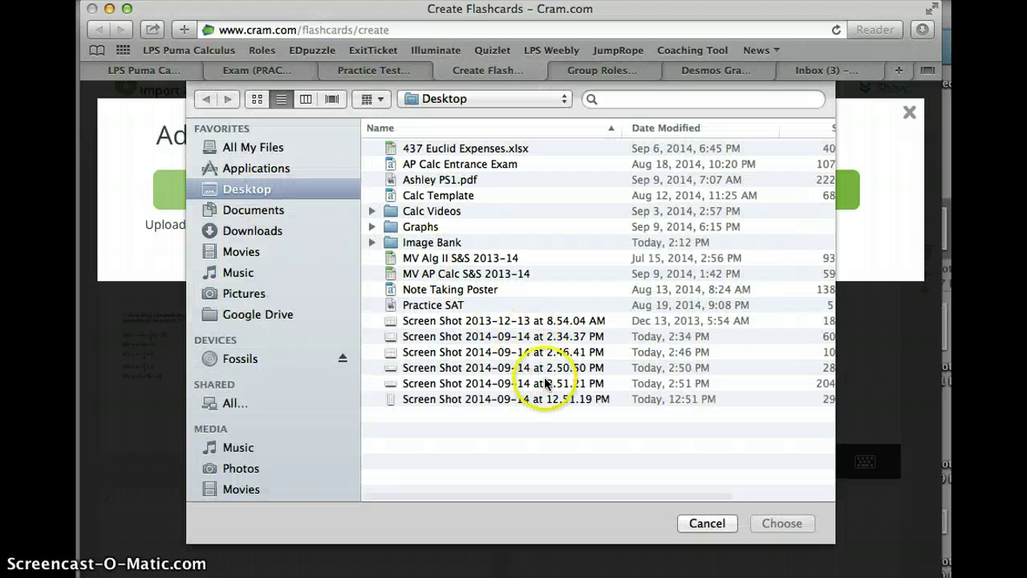
pyautogui.click(545, 384)
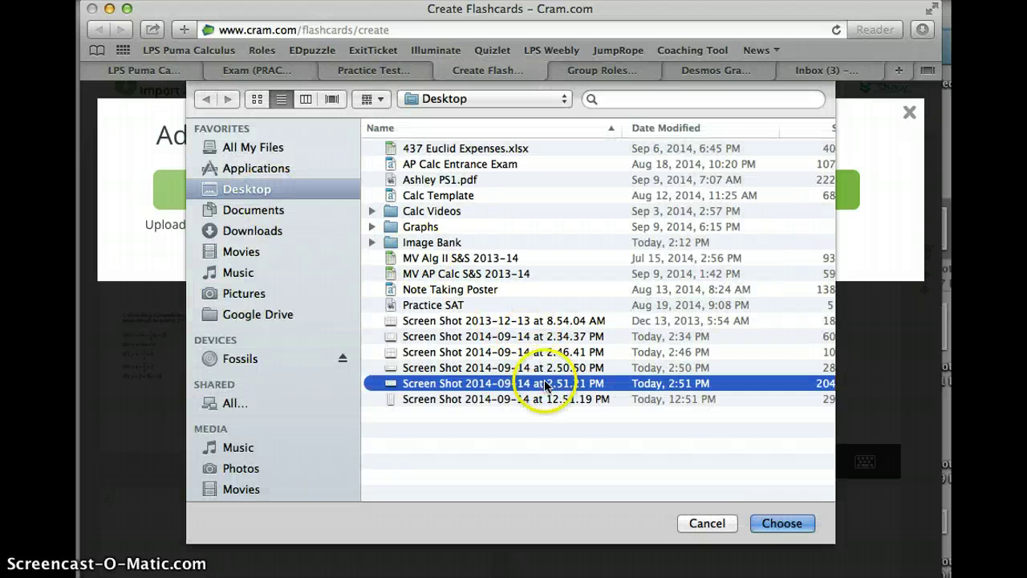
pyautogui.click(771, 524)
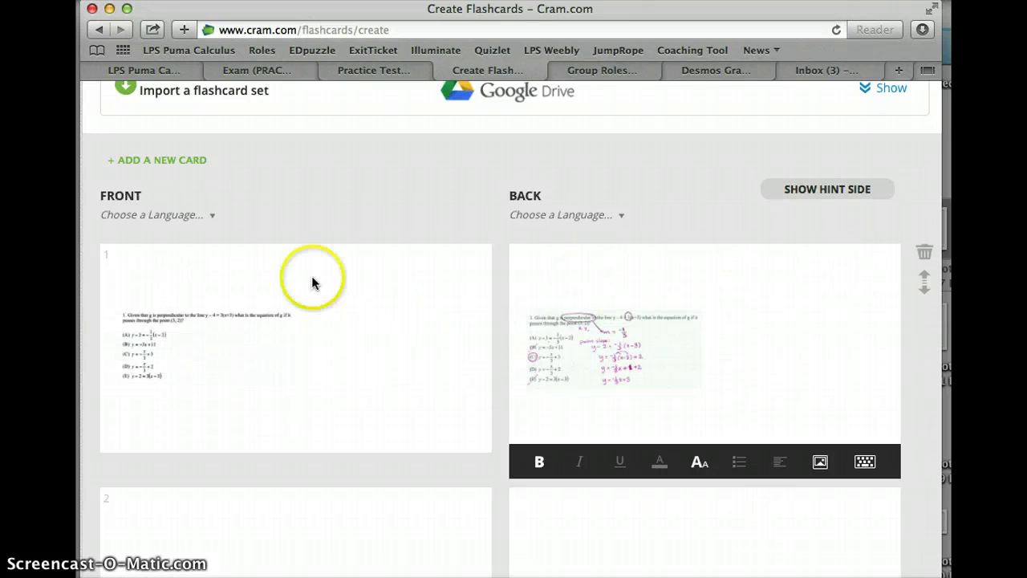
# Step: Check the question image on the front of card 1 and the worked solution image on its back
pyautogui.moveTo(211, 333)
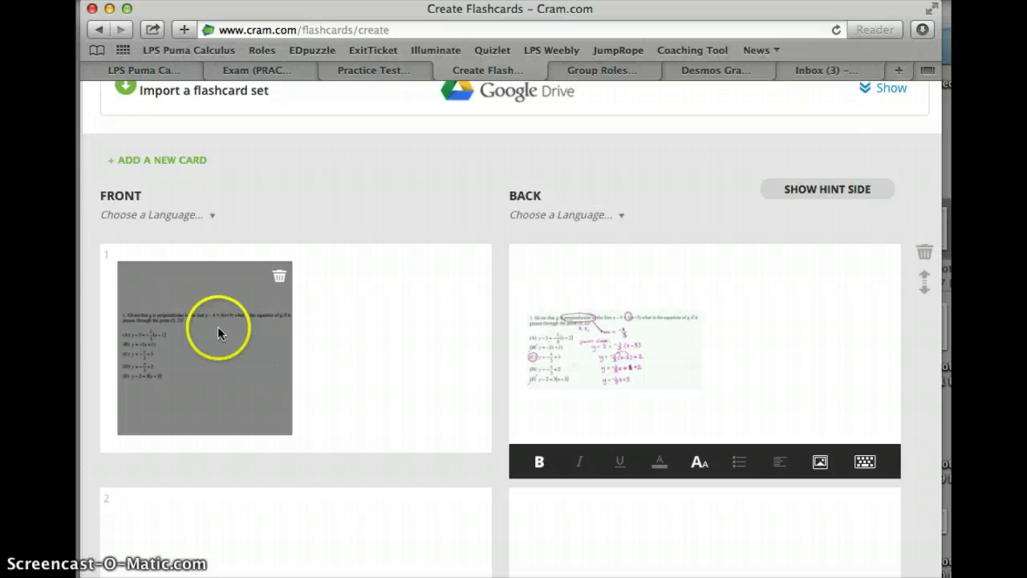
pyautogui.click(404, 349)
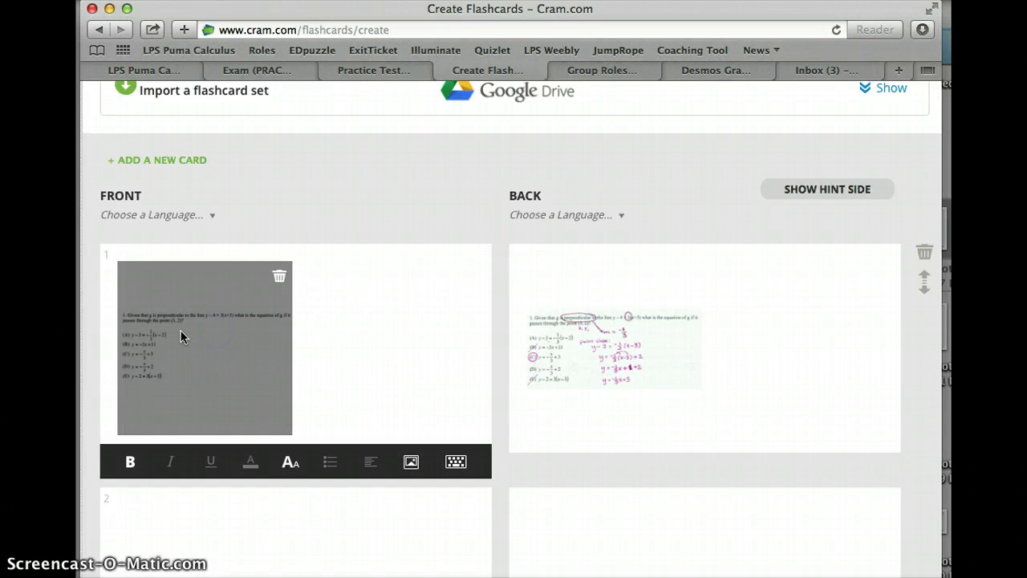
pyautogui.moveTo(274, 329)
pyautogui.mouseDown()
pyautogui.moveTo(212, 349)
pyautogui.moveTo(205, 341)
pyautogui.mouseUp()
pyautogui.click(367, 351)
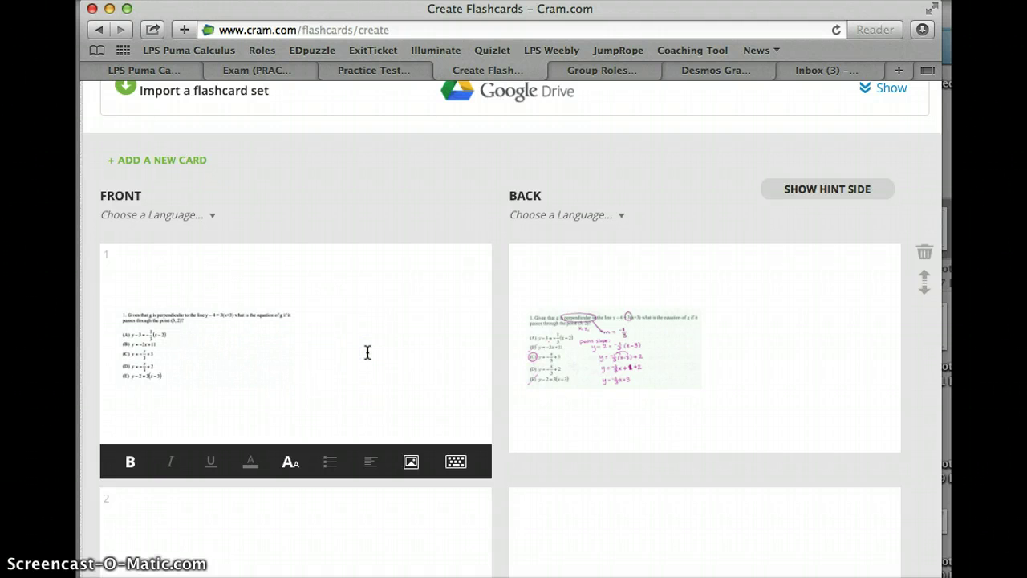
pyautogui.moveTo(605, 374); pyautogui.dragTo(602, 370)
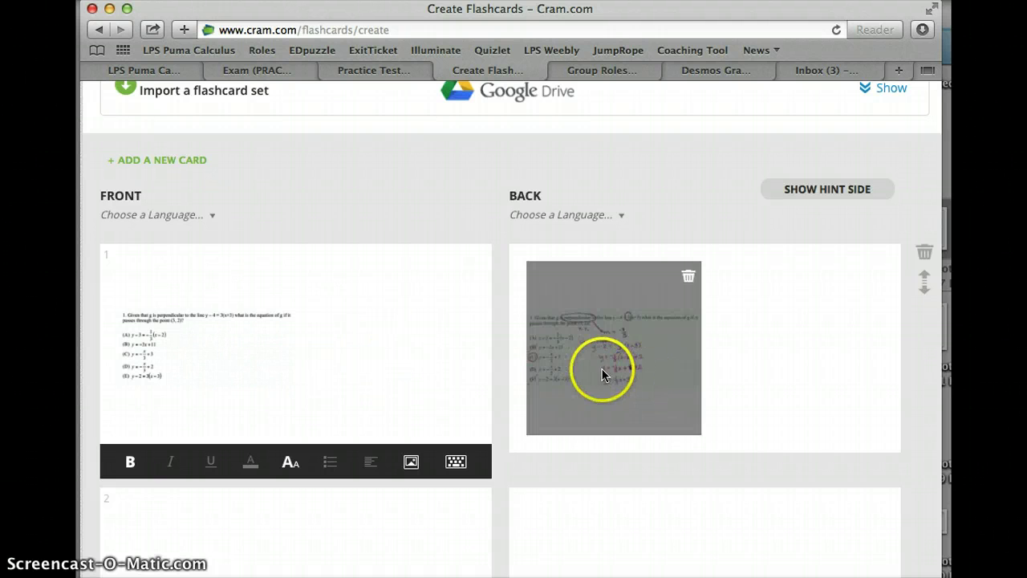
pyautogui.click(658, 396)
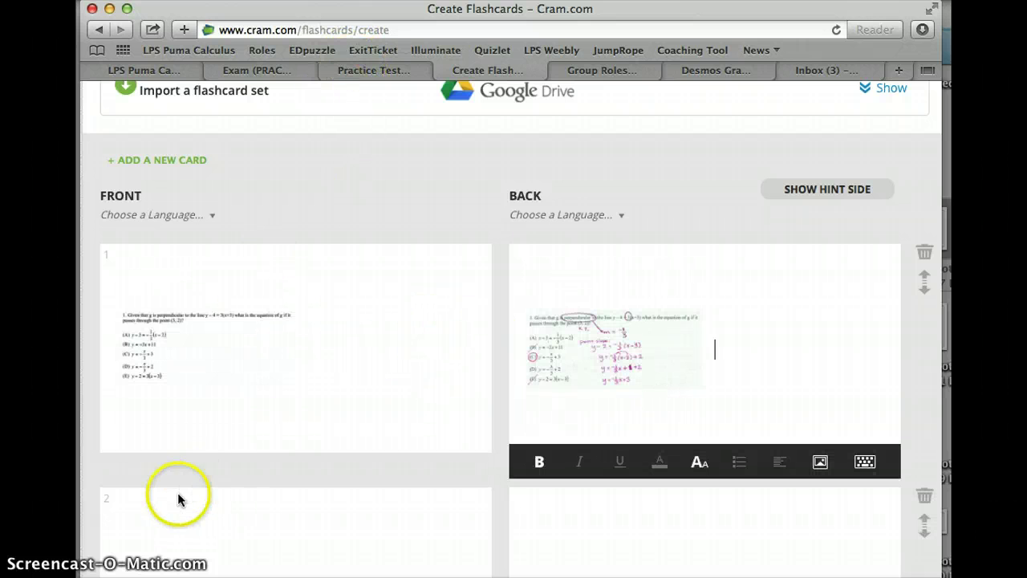
# Step: Finish and create the AP Practice (MULTIPLE CHOICE) flashcard set
pyautogui.scroll(-10, 514, 321)
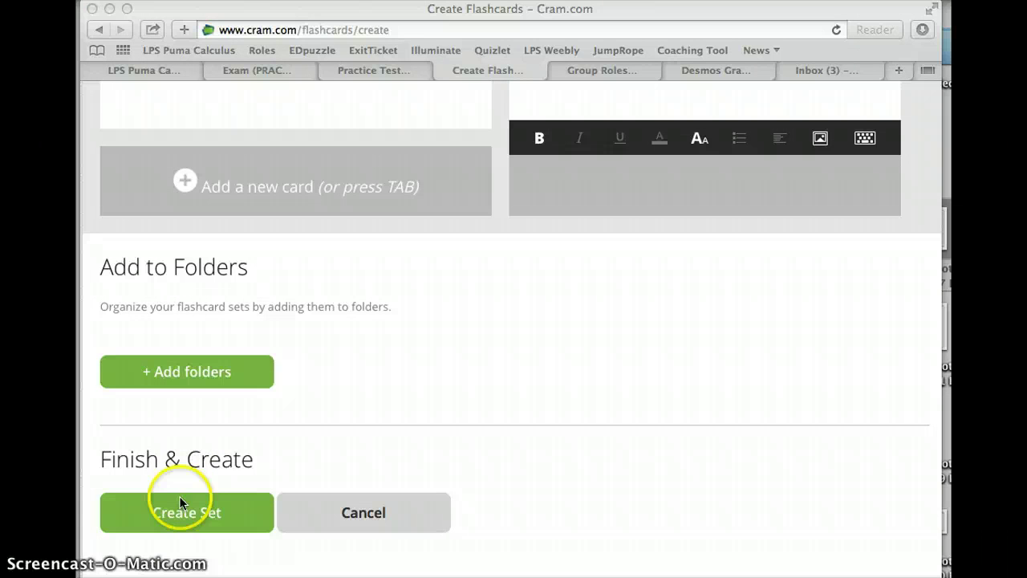
pyautogui.click(166, 512)
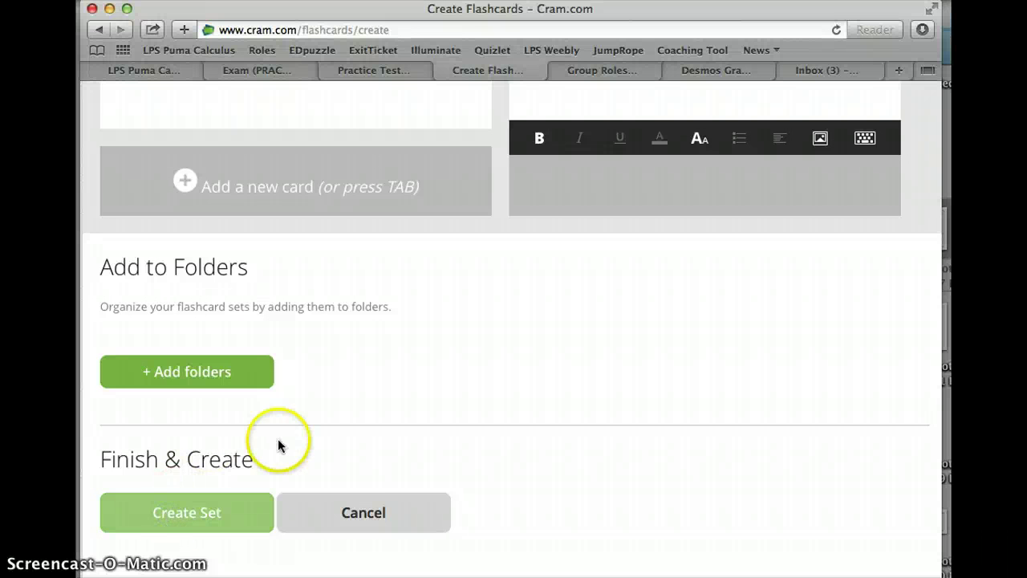
pyautogui.click(187, 510)
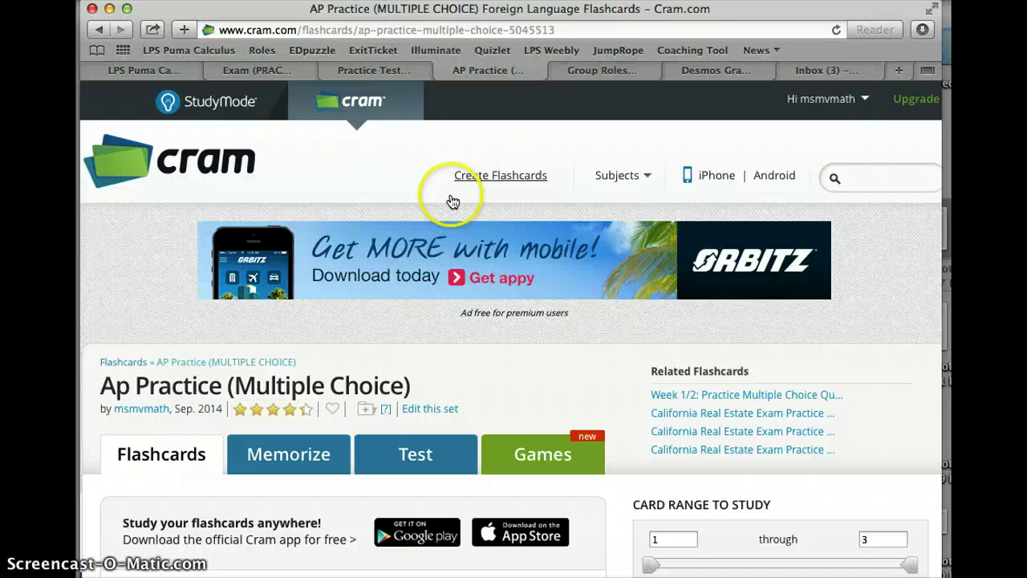
# Step: Return to the LPS Puma Calculus site and find the HW instructions about leaving video feedback in the 9/12 Unit 1 Test post
pyautogui.click(172, 73)
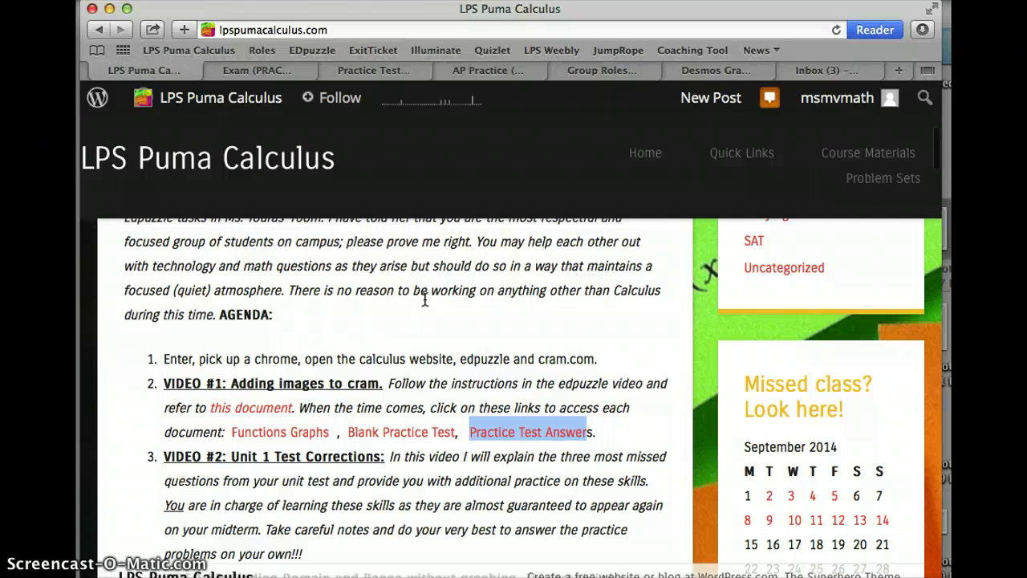
pyautogui.click(724, 242)
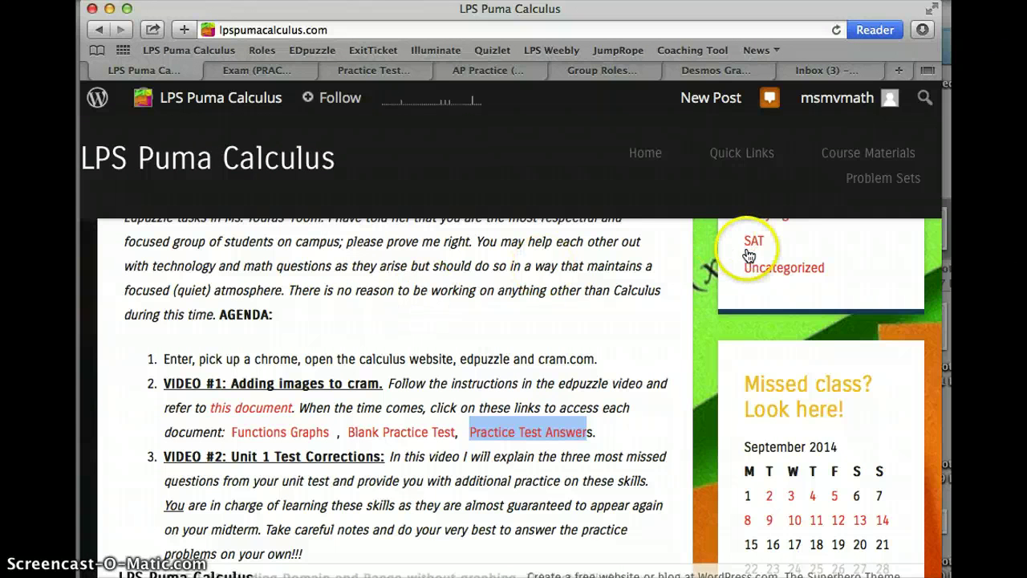
pyautogui.scroll(-15, 562, 382)
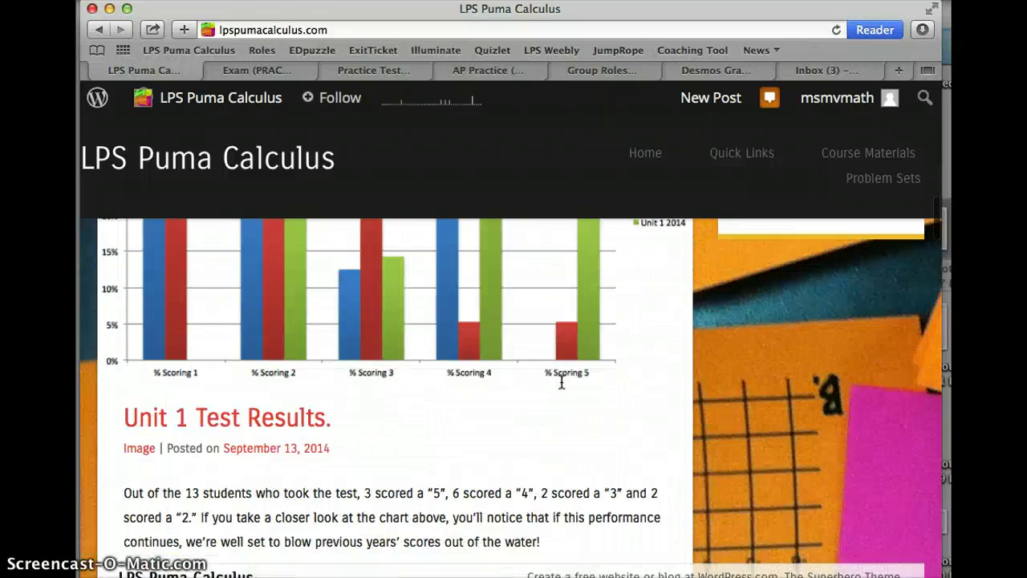
pyautogui.scroll(-8, 562, 382)
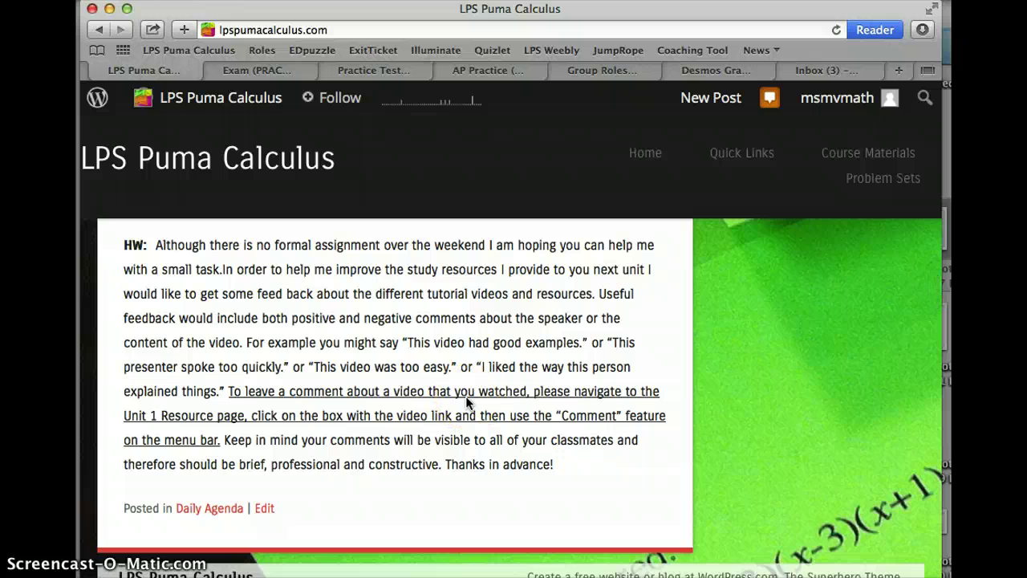
# Step: Open the Unit 1 Precalculus Review course materials in a separate tab and switch to that spreadsheet
pyautogui.moveTo(850, 159)
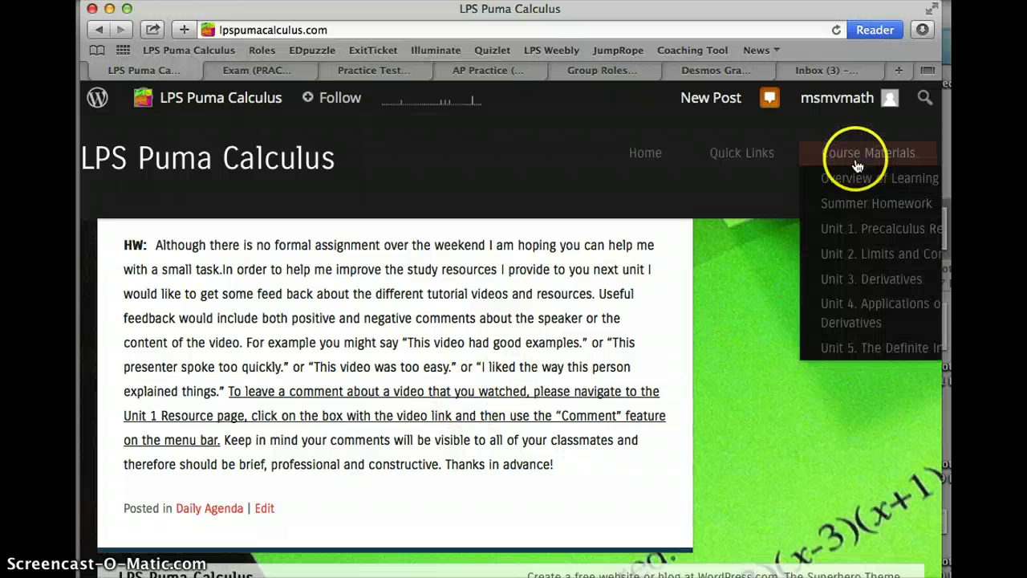
pyautogui.rightClick(861, 229)
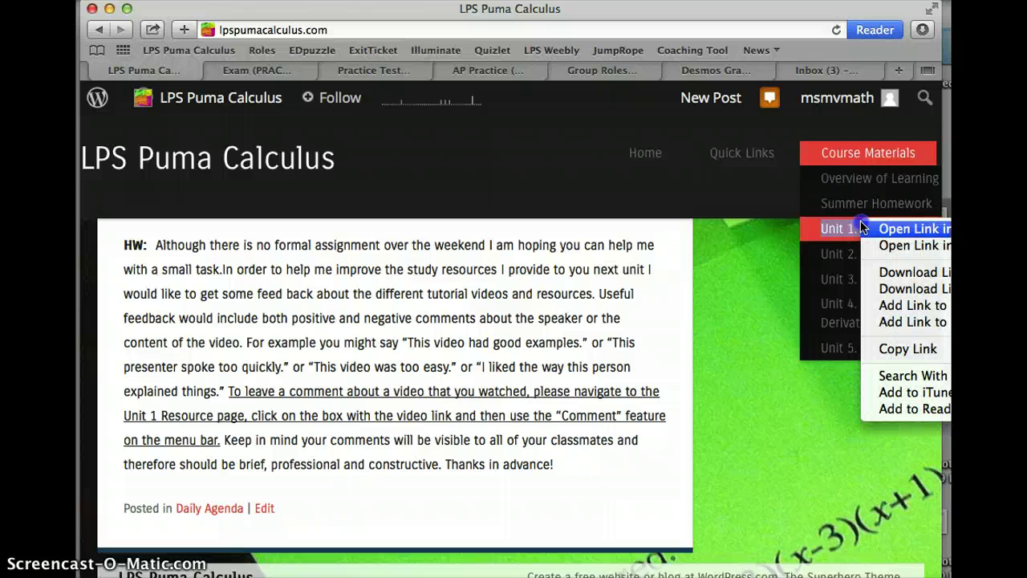
pyautogui.click(904, 229)
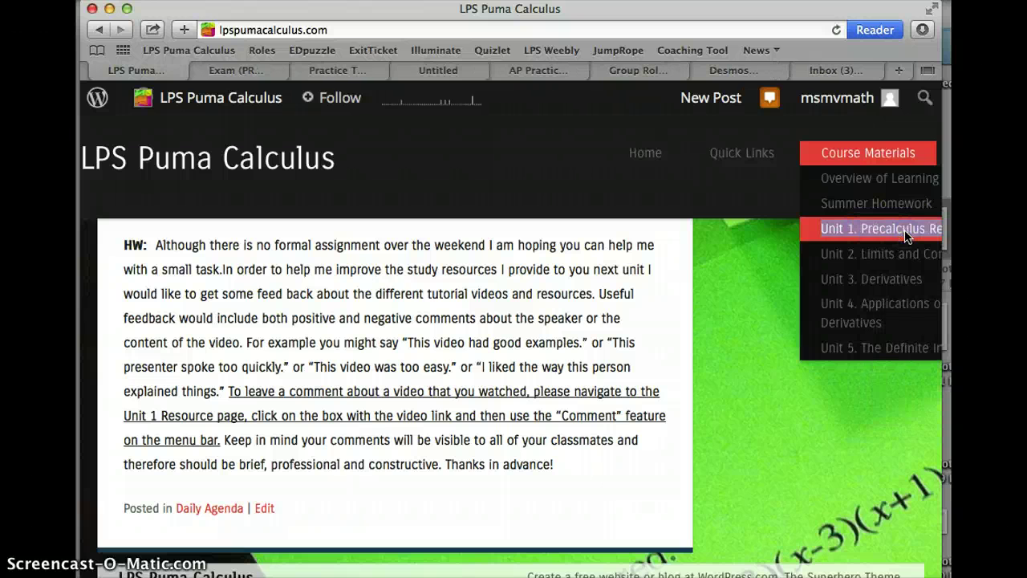
pyautogui.click(452, 64)
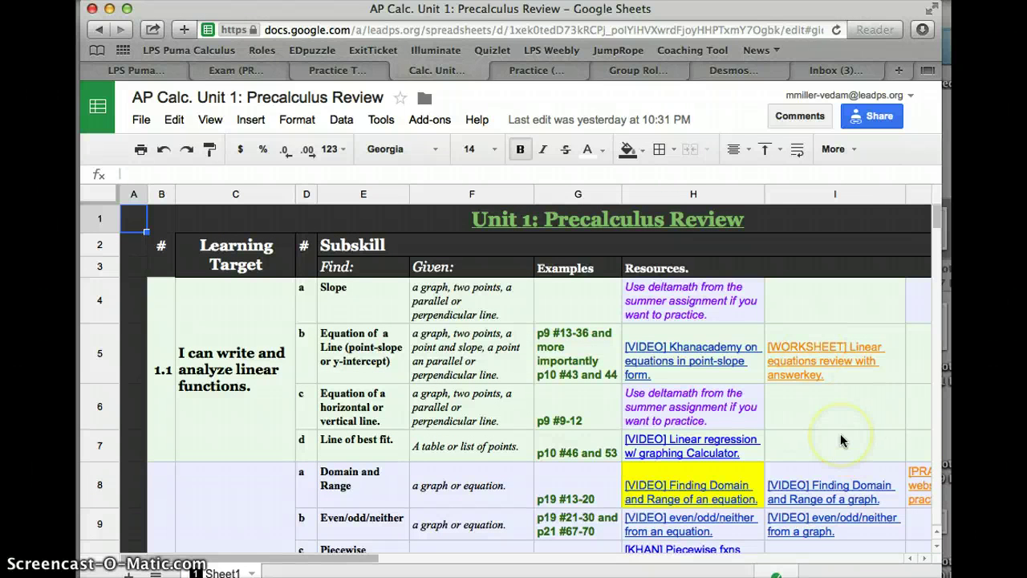
# Step: View the comment on the "[VIDEO] Evaluating trig with the unit circle." resource in row 17 and reveal the tool for inserting comments
pyautogui.scroll(-10, 840, 433)
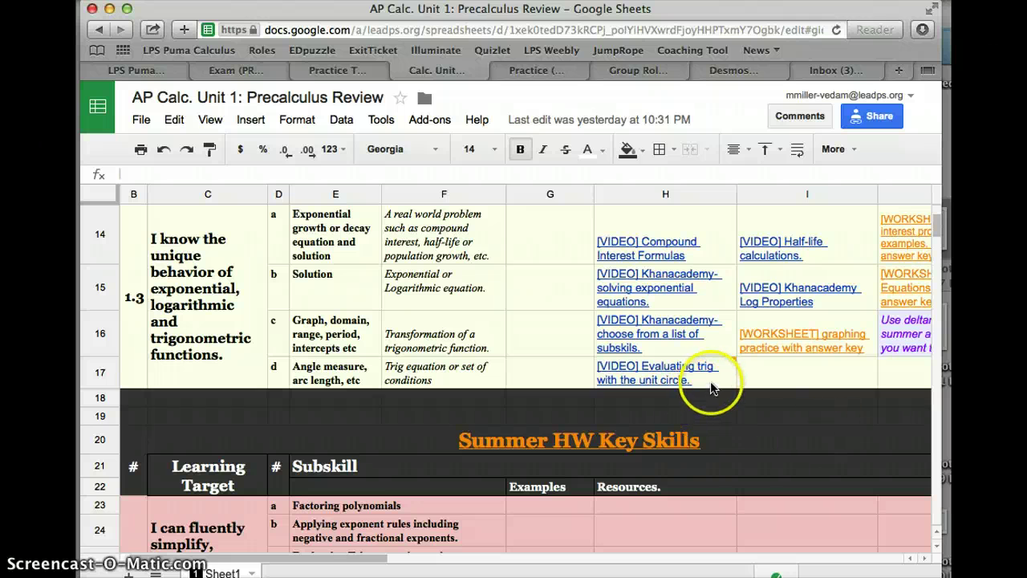
pyautogui.moveTo(710, 385)
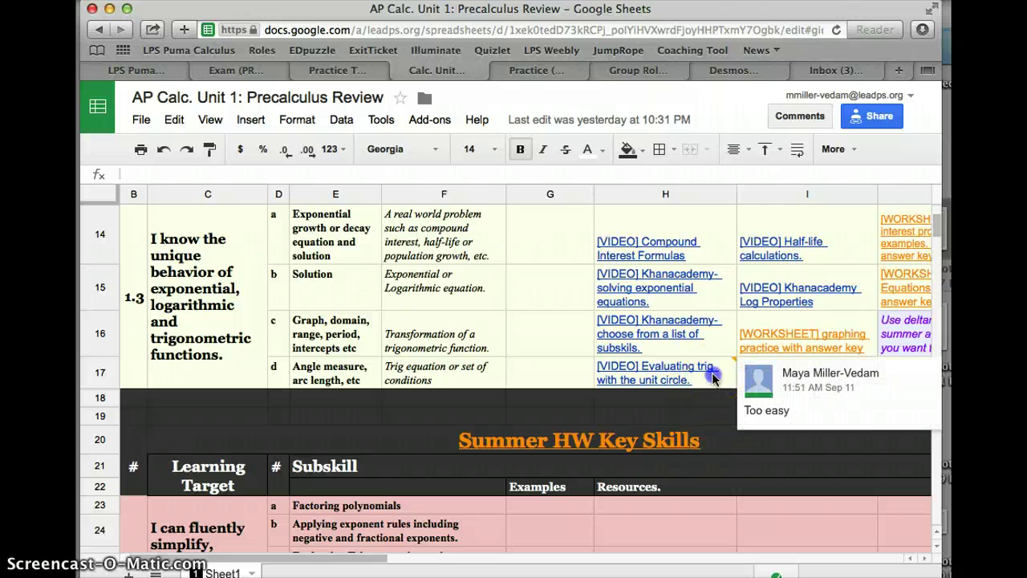
pyautogui.click(712, 372)
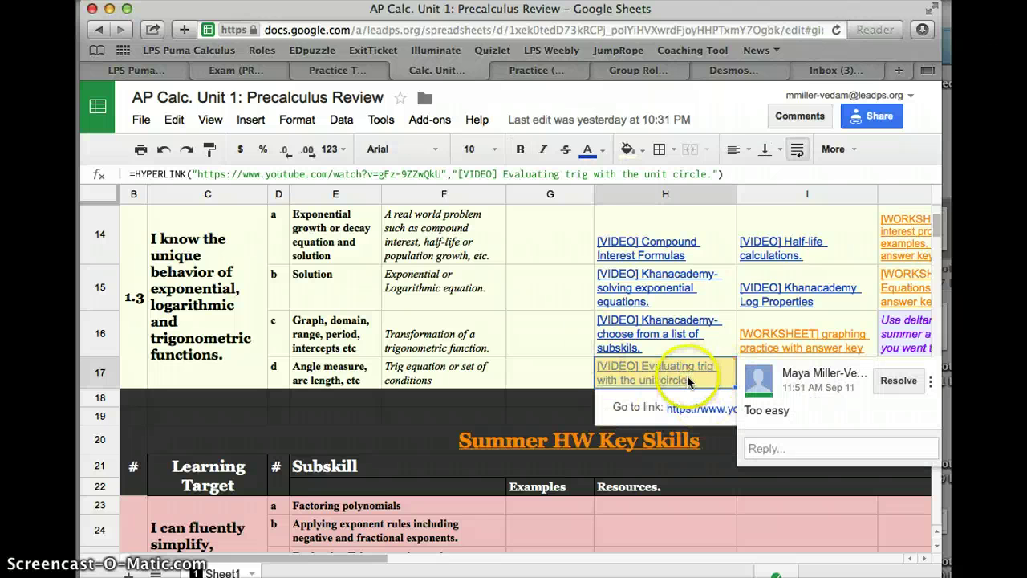
pyautogui.click(850, 151)
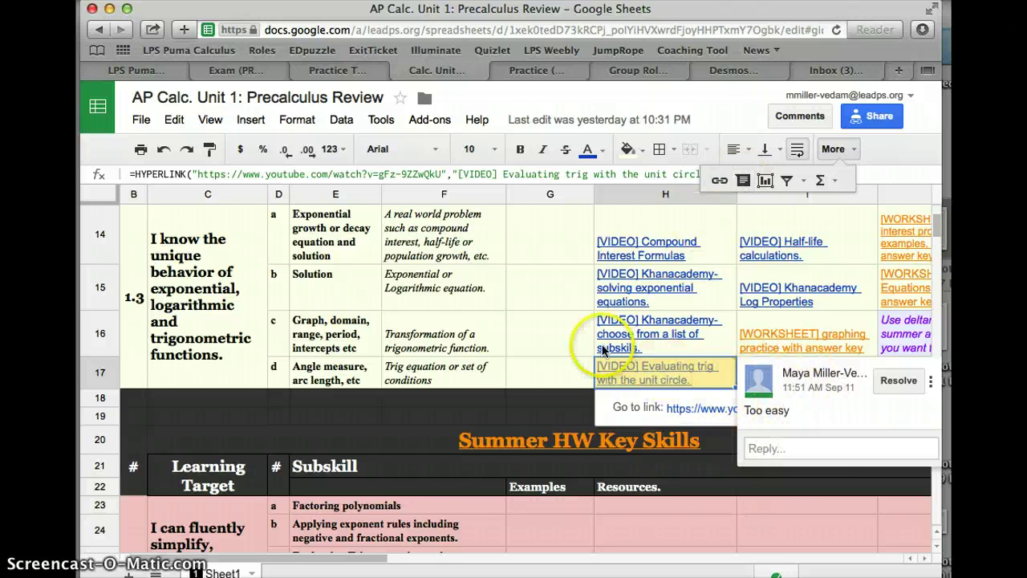
pyautogui.click(567, 335)
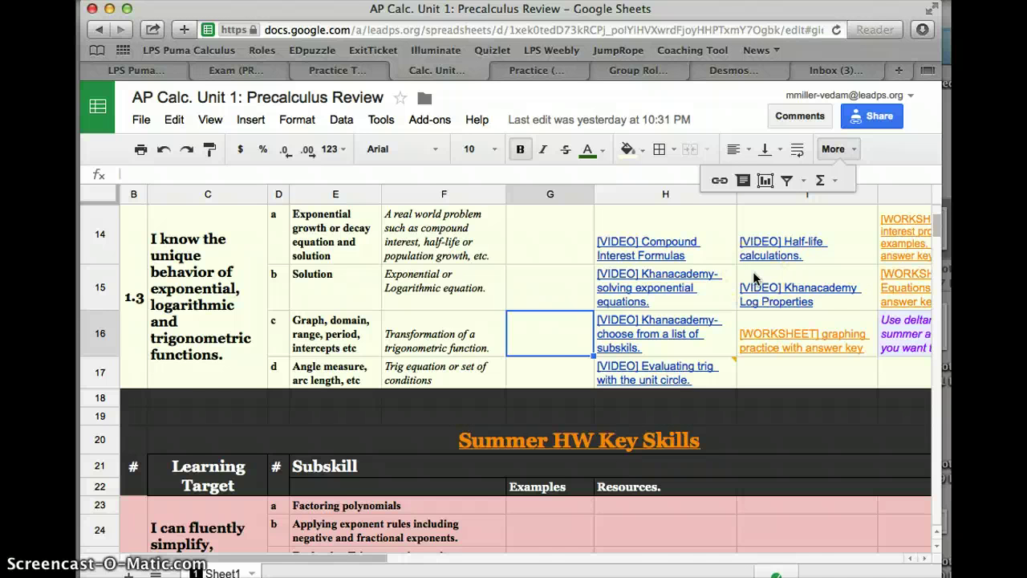
pyautogui.scroll(10, 752, 271)
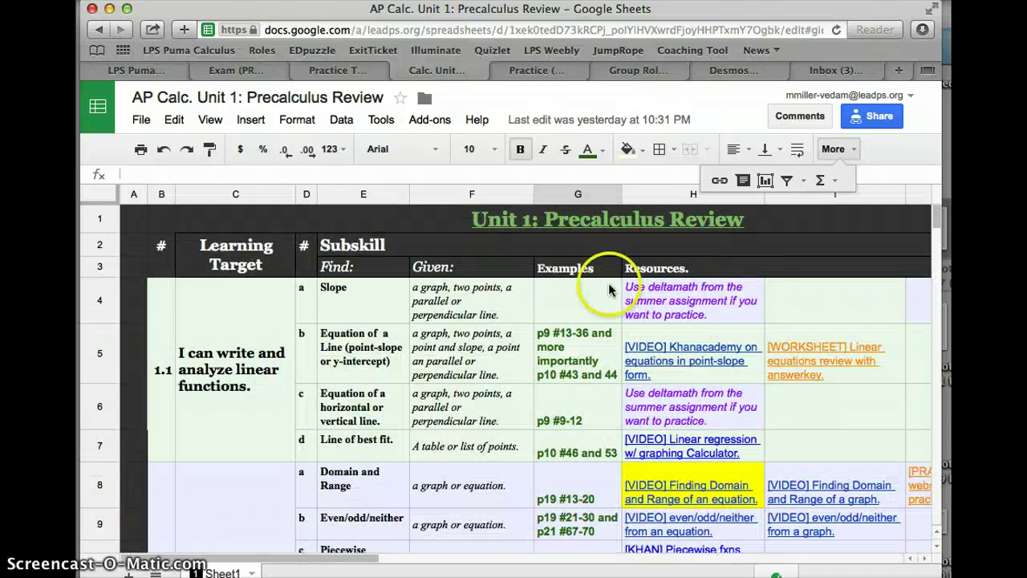
# Step: Go back to the LPS Puma Calculus site and review the 9/15 AGENDA post with its expectations and video tasks
pyautogui.click(142, 71)
pyautogui.scroll(3, 385, 344)
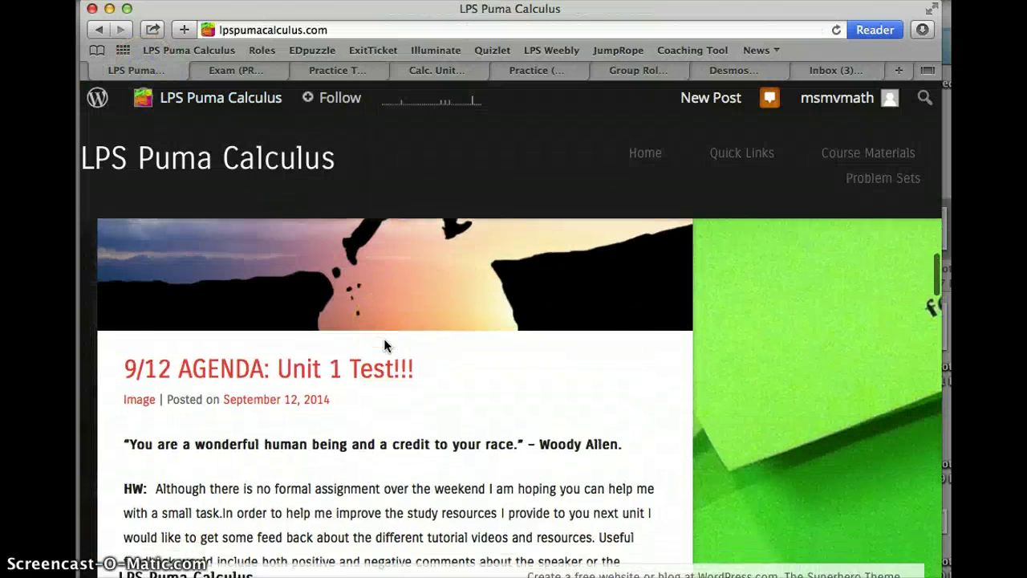
pyautogui.scroll(-4, 384, 343)
pyautogui.scroll(15, 384, 345)
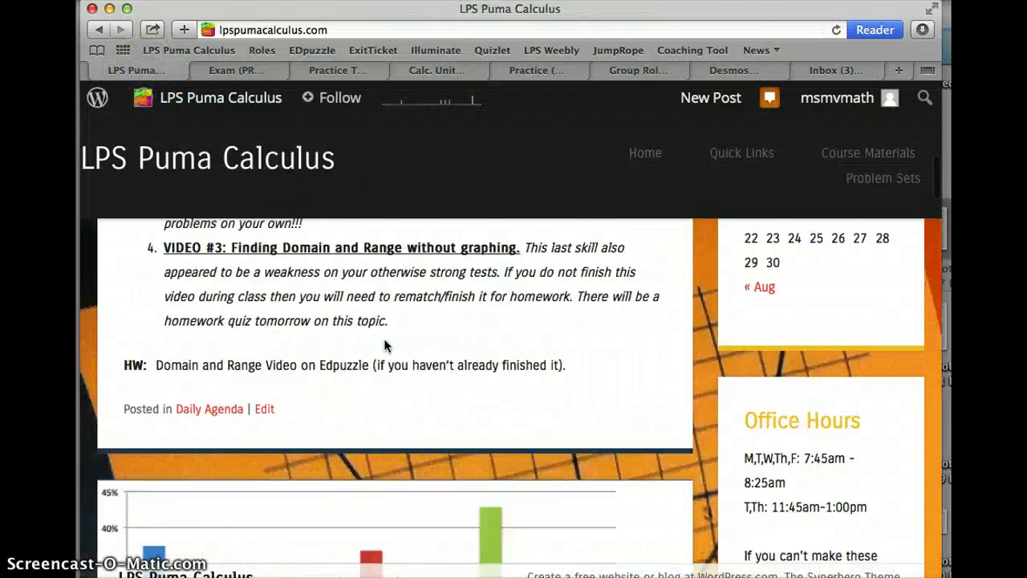
pyautogui.scroll(-1, 384, 345)
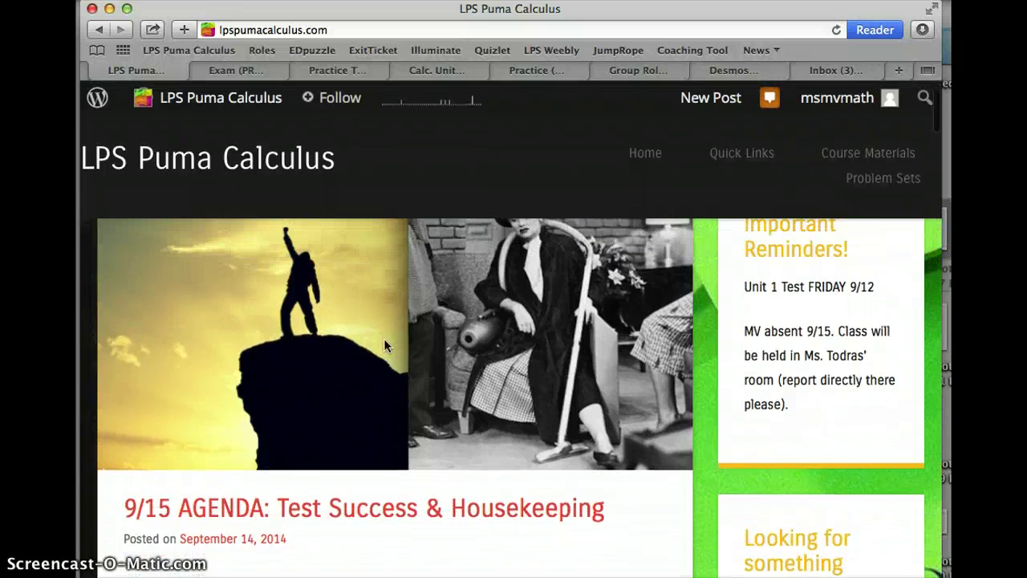
pyautogui.scroll(1, 383, 345)
pyautogui.scroll(-3, 384, 345)
pyautogui.scroll(-6, 383, 345)
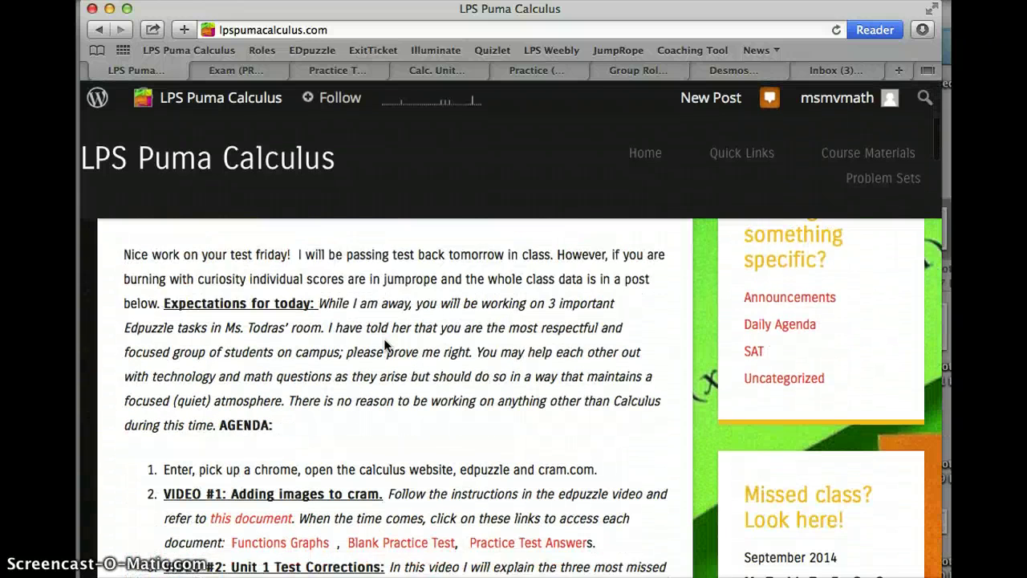